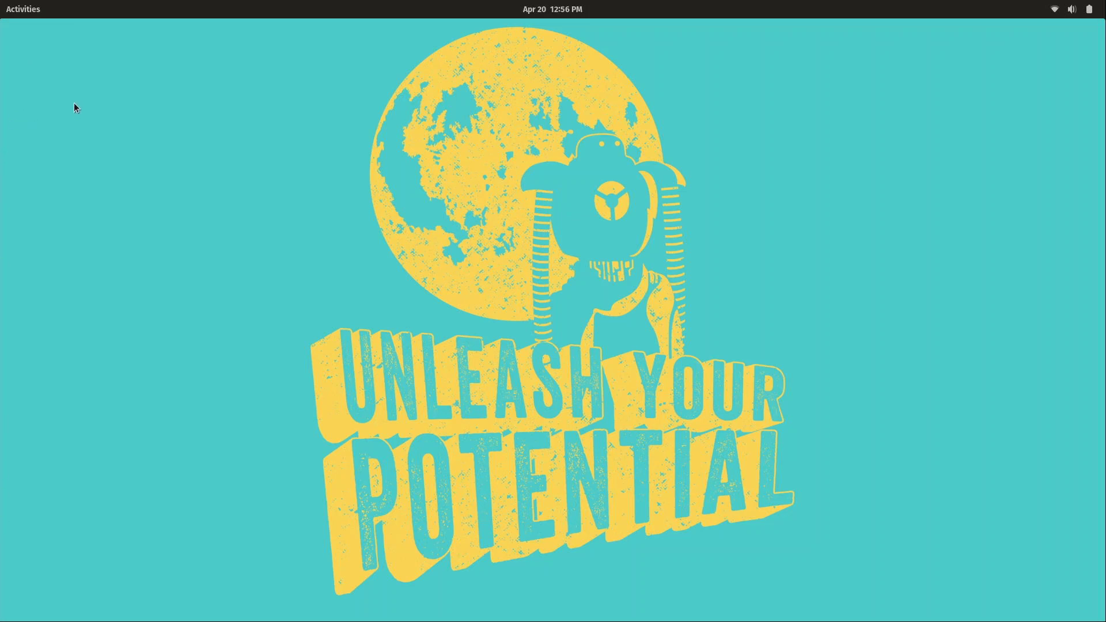
From the Activities overview, launch a Terminal window from the dock.
{"action": "left_click", "coordinate": [13, 8]}
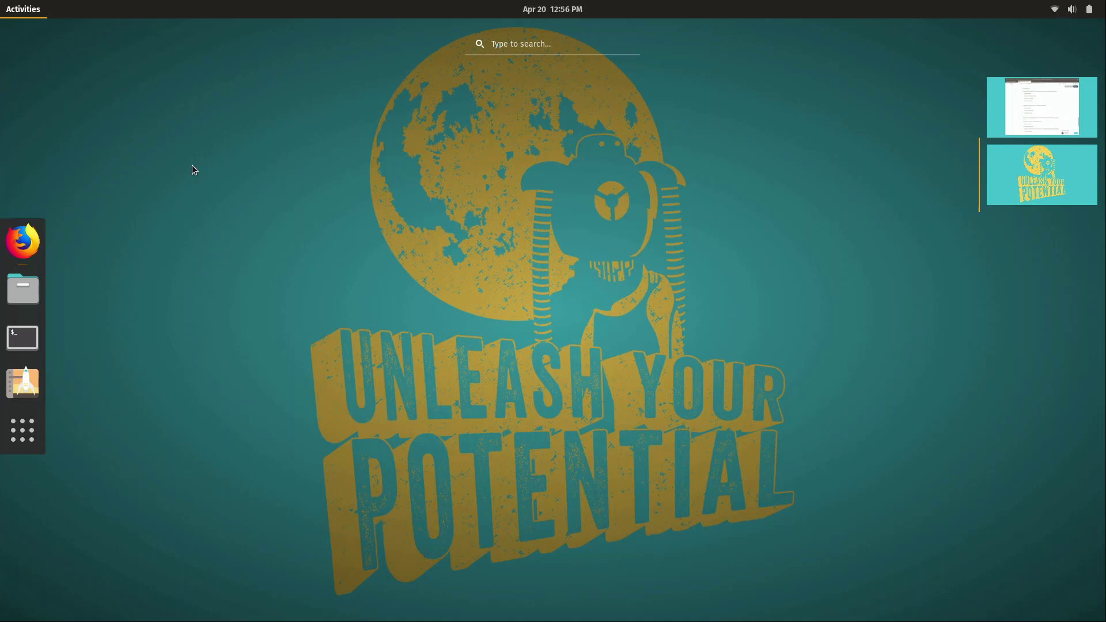
{"action": "left_click", "coordinate": [993, 102]}
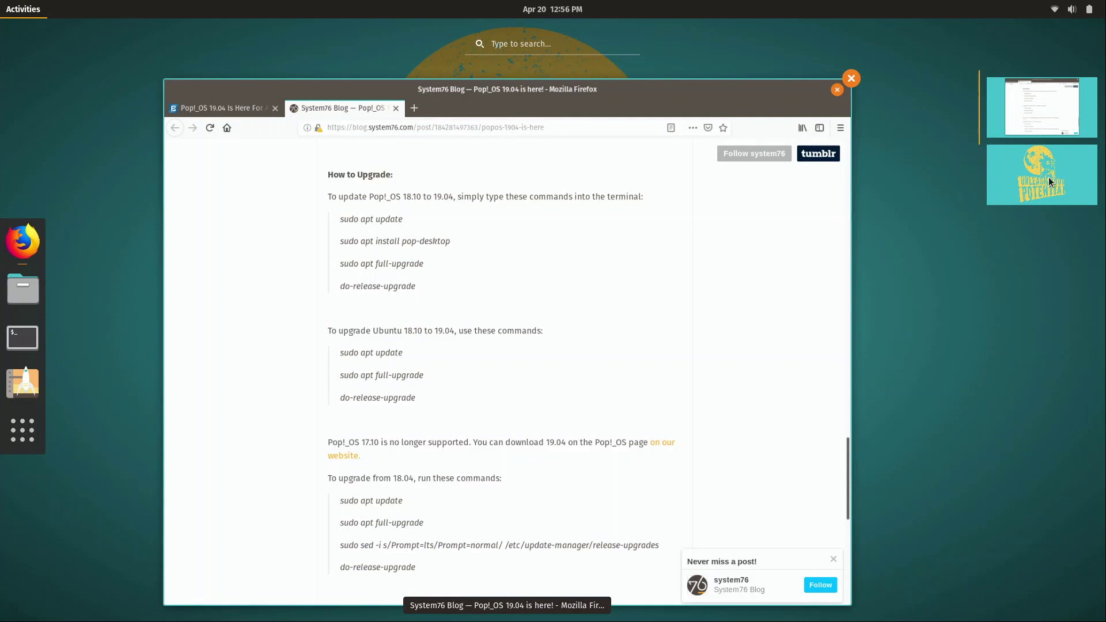
{"action": "scroll", "coordinate": [710, 373], "scroll_direction": "down", "scroll_amount": 1}
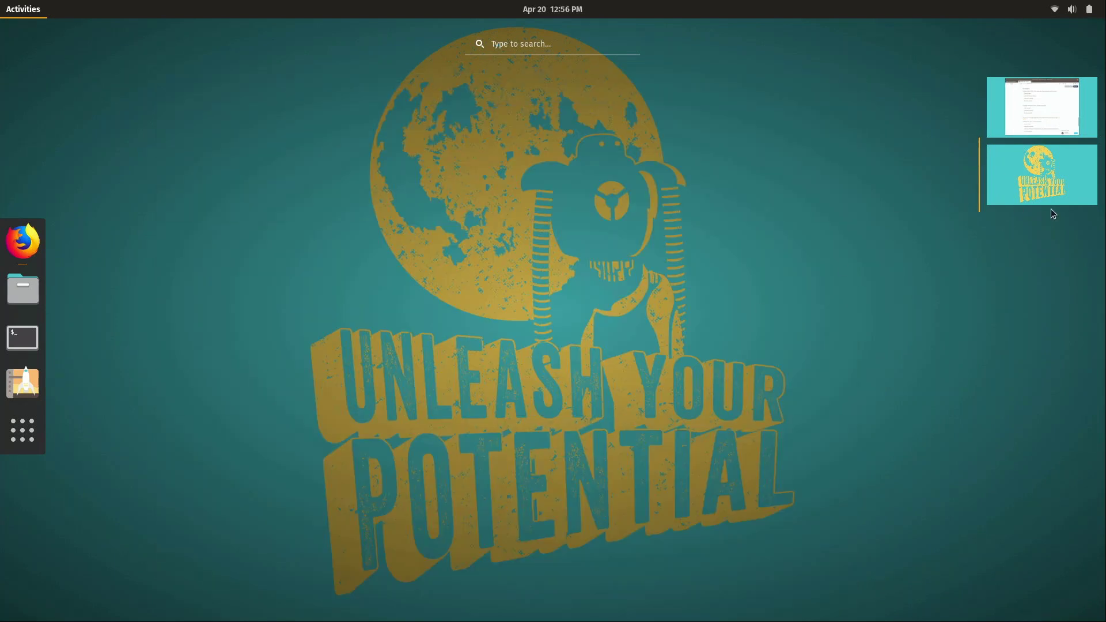
{"action": "left_click", "coordinate": [32, 344]}
Move to the empty third workspace and open Files at the Home folder there.
{"action": "key", "text": "super"}
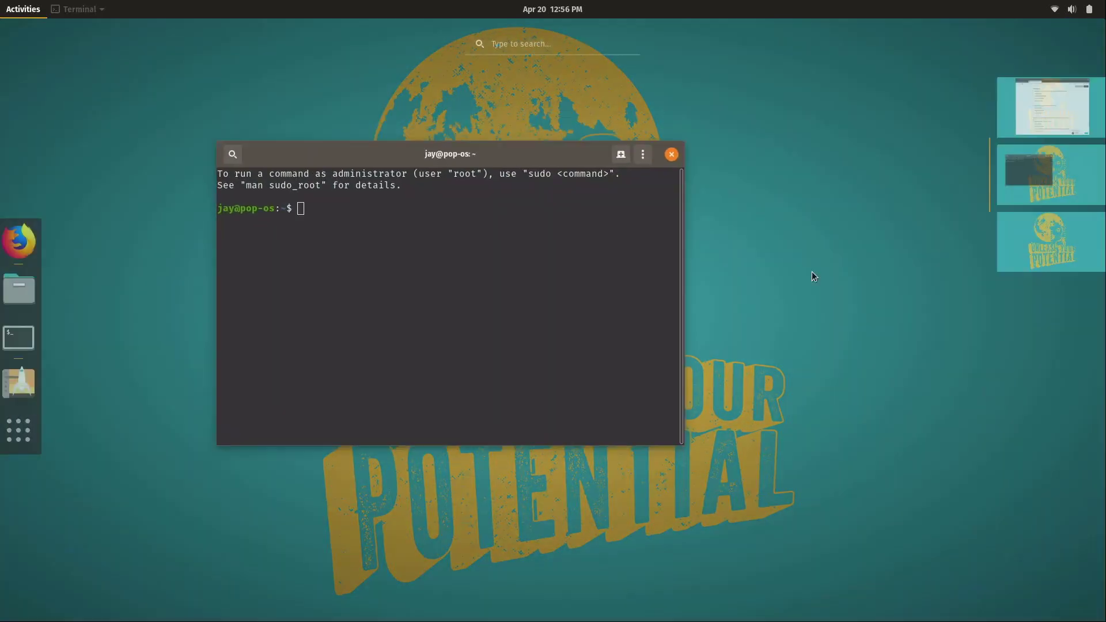
{"action": "left_click", "coordinate": [1031, 256]}
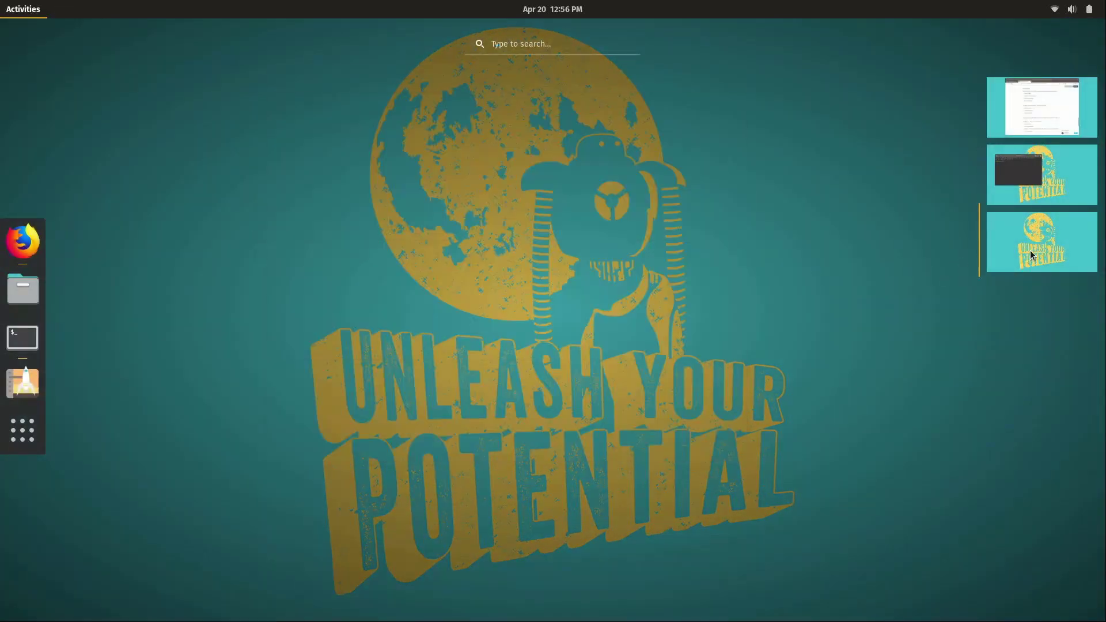
{"action": "left_click", "coordinate": [31, 293]}
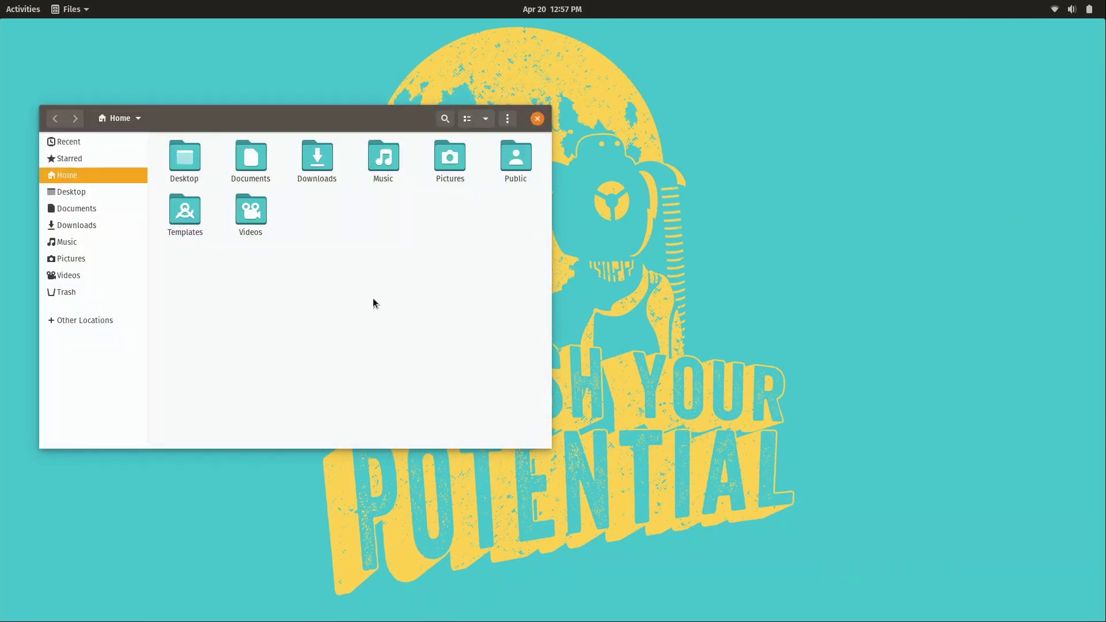
{"action": "key", "text": "ctrl+alt+Up"}
{"action": "key", "text": "ctrl+alt+Down"}
{"action": "key", "text": "super"}
Search 'settin' to open Settings, then pick and apply the Pop! space wallpaper as Background.
{"action": "type", "text": "set"}
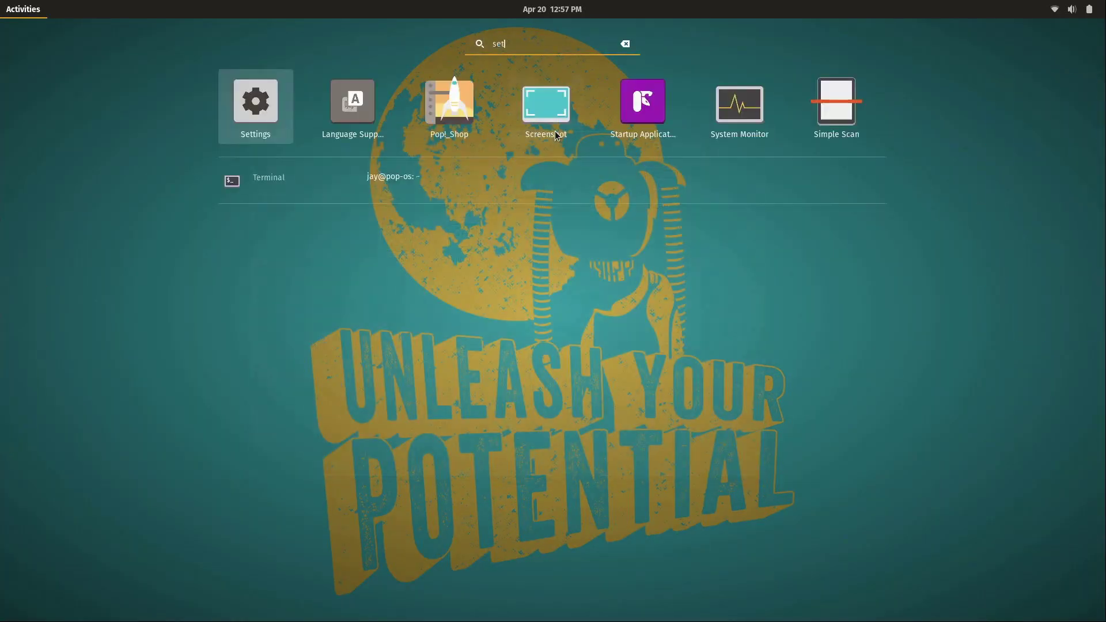
{"action": "type", "text": "tin"}
{"action": "left_click", "coordinate": [512, 112]}
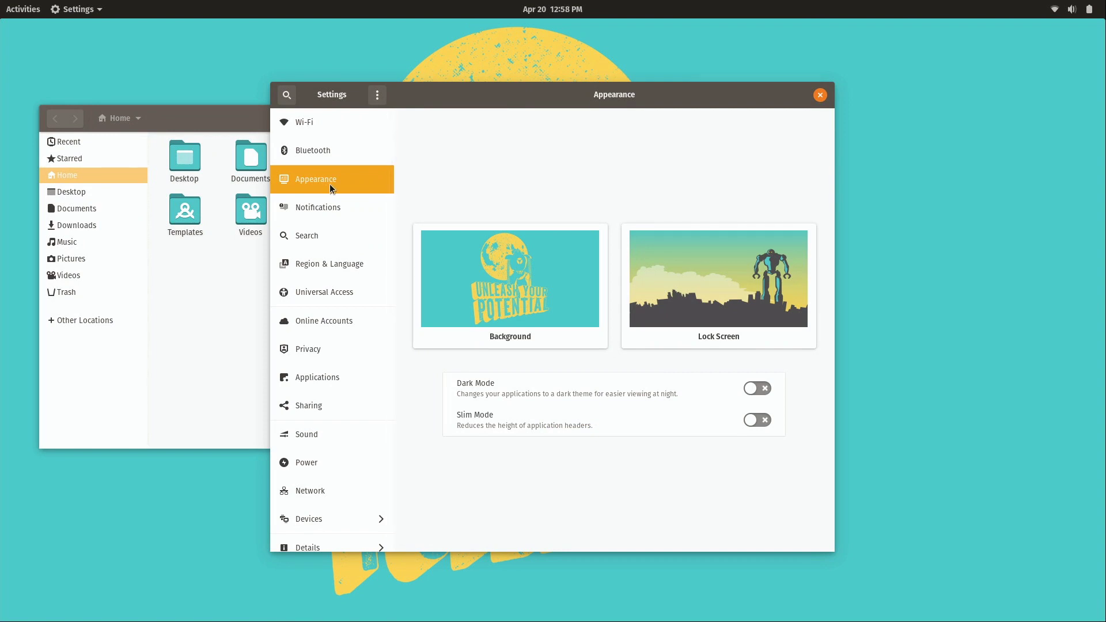
{"action": "left_click", "coordinate": [534, 282]}
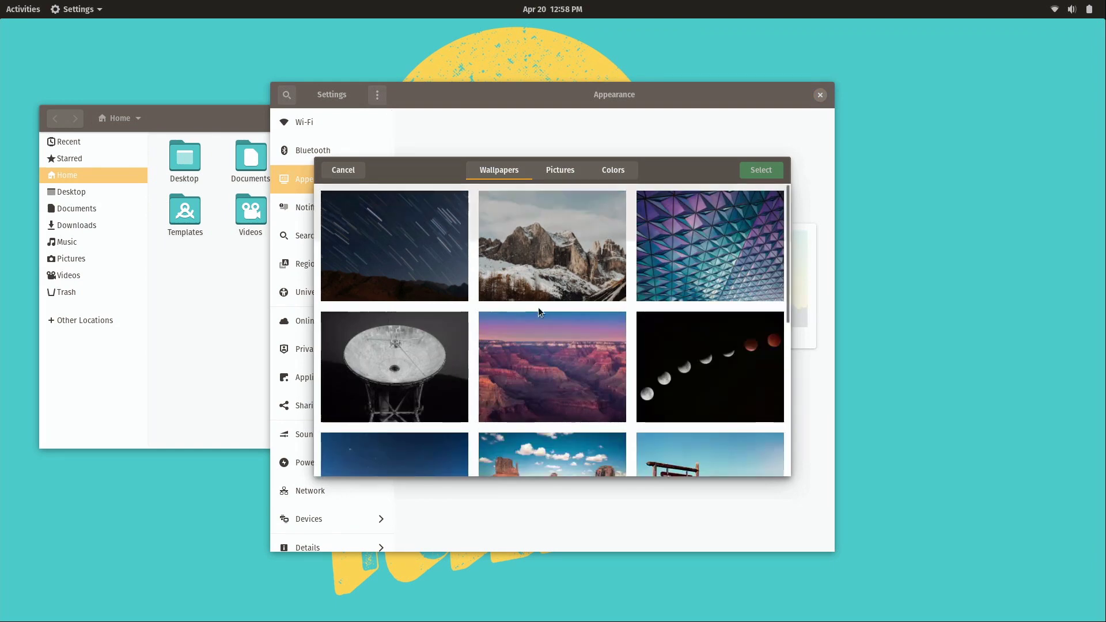
{"action": "scroll", "coordinate": [538, 305], "scroll_direction": "down", "scroll_amount": 10}
{"action": "scroll", "coordinate": [533, 300], "scroll_direction": "up", "scroll_amount": 2}
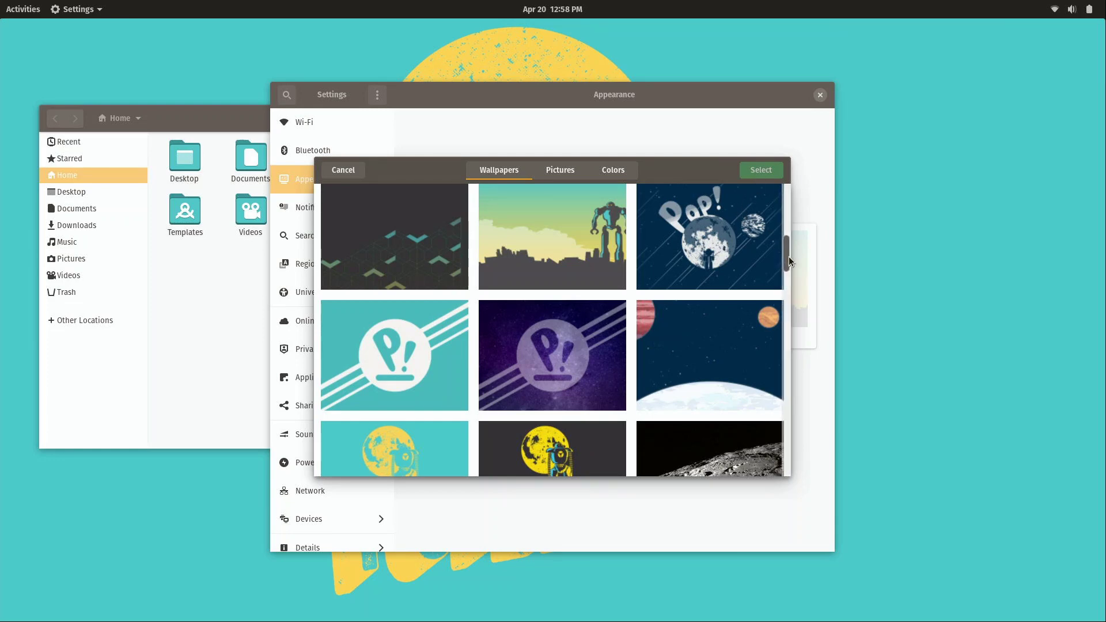
{"action": "scroll", "coordinate": [789, 257], "scroll_direction": "up", "scroll_amount": 1}
{"action": "left_click", "coordinate": [754, 251]}
{"action": "left_click", "coordinate": [763, 170]}
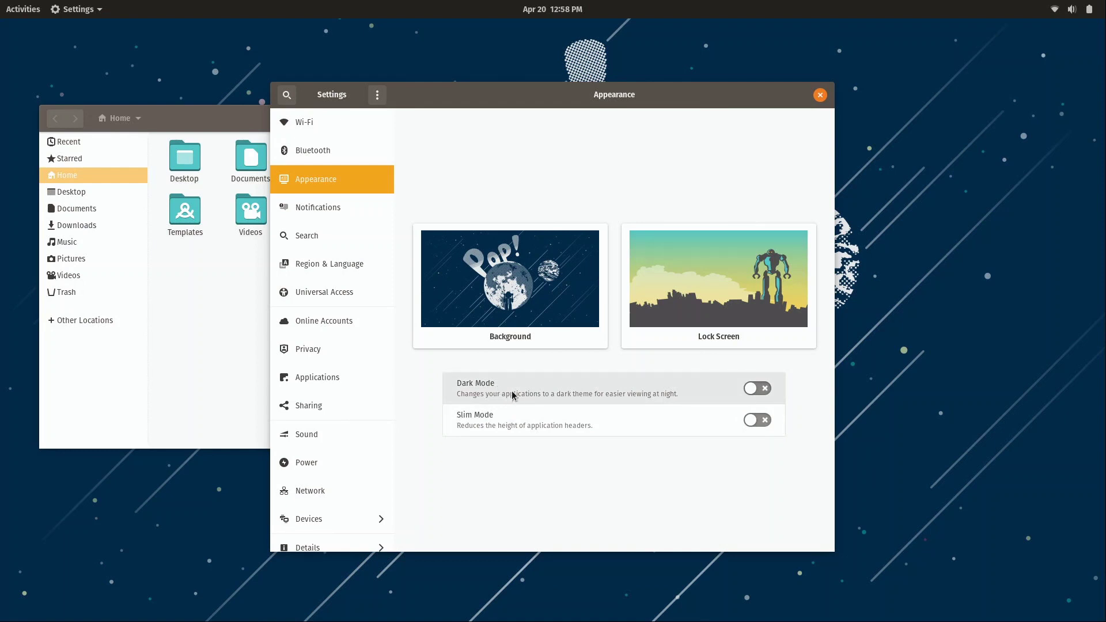
In Appearance, switch Dark Mode on and back off, then enable Slim Mode.
{"action": "left_click", "coordinate": [757, 390]}
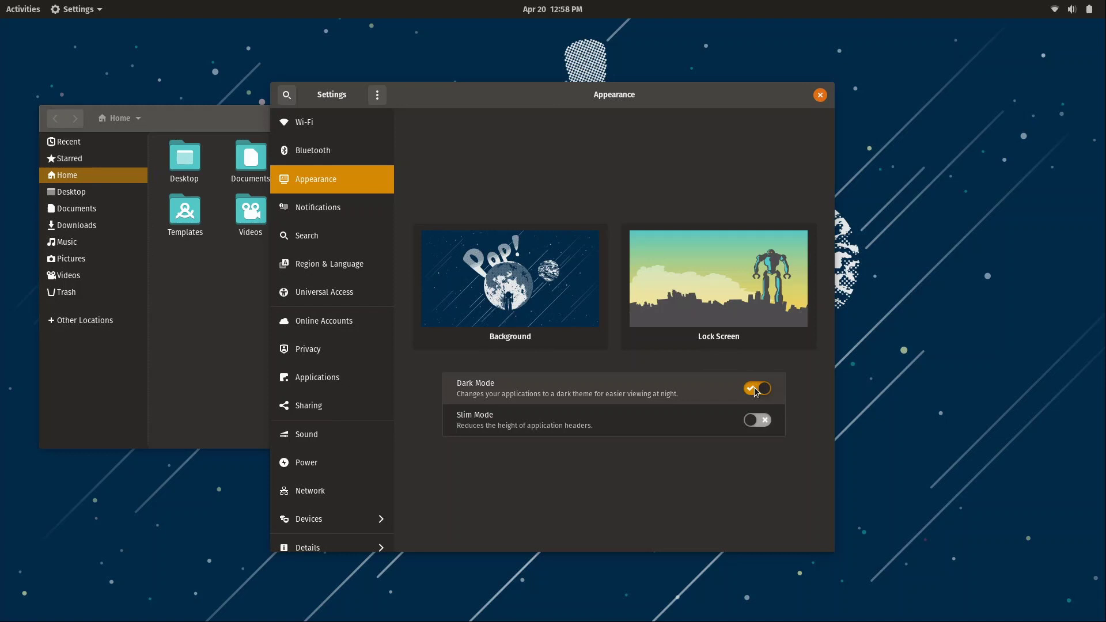
{"action": "left_click", "coordinate": [757, 390]}
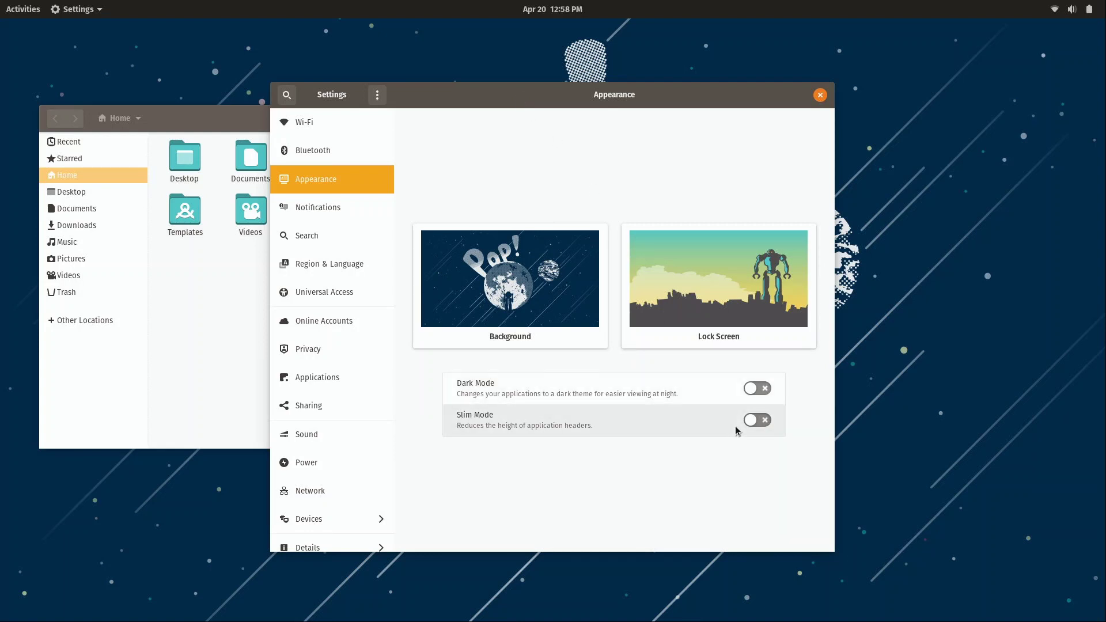
{"action": "left_click", "coordinate": [761, 424]}
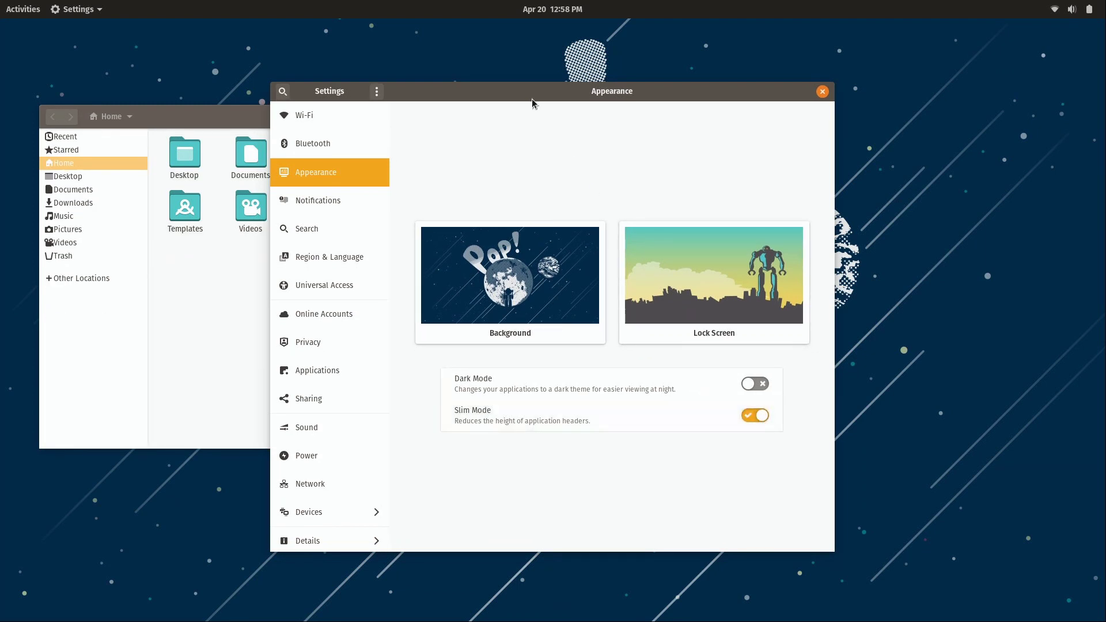
Shift Settings slightly left, then close and relaunch the Files window.
{"action": "left_click_drag", "start_coordinate": [532, 102], "coordinate": [500, 105]}
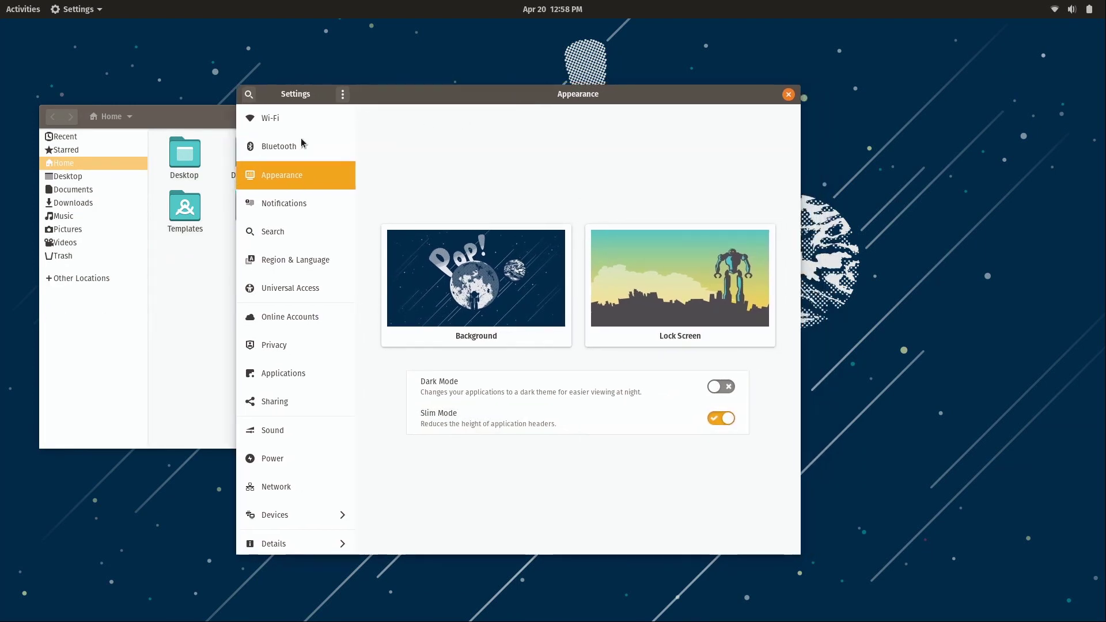
{"action": "left_click", "coordinate": [174, 363]}
{"action": "left_click", "coordinate": [537, 118]}
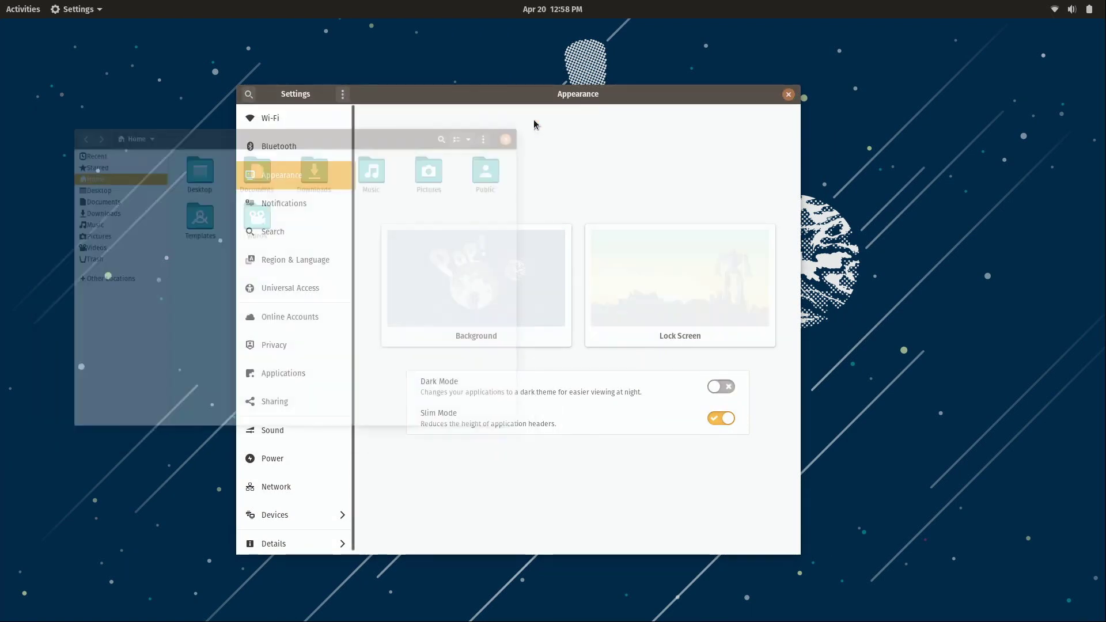
{"action": "key", "text": "super"}
{"action": "left_click", "coordinate": [19, 272]}
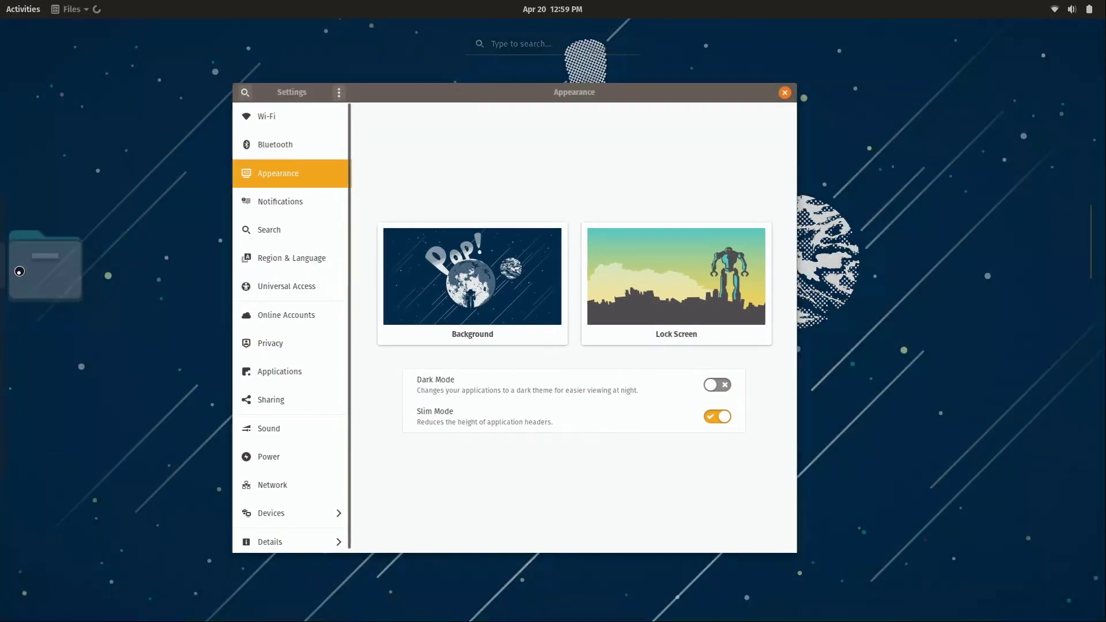
Drag the new Files window to the centre, in front of Settings.
{"action": "left_click_drag", "start_coordinate": [328, 32], "coordinate": [451, 174]}
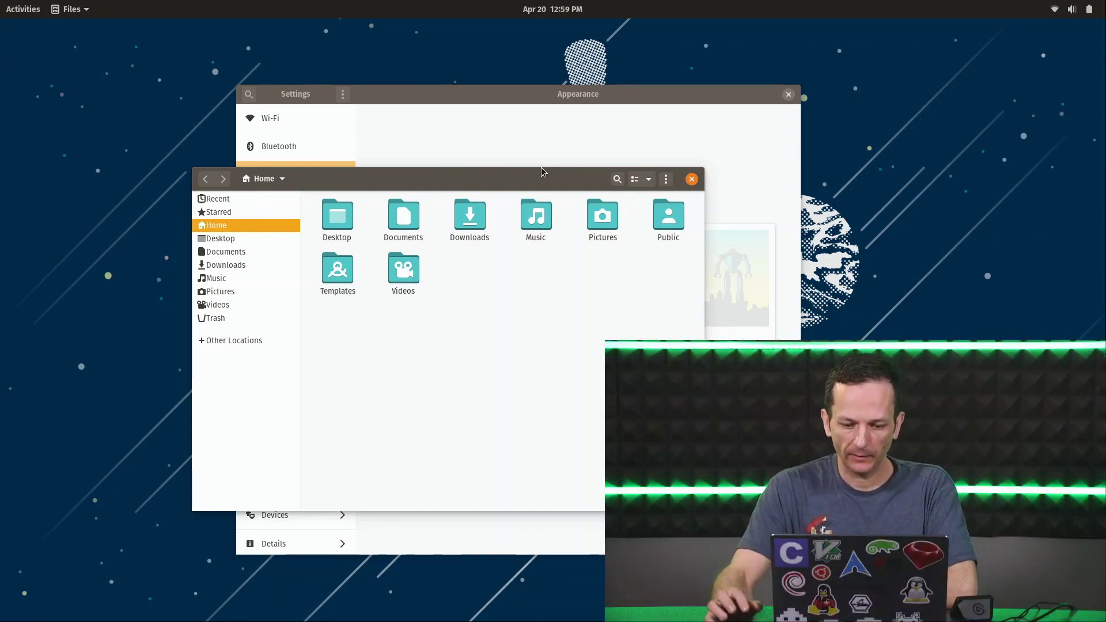
{"action": "left_click_drag", "start_coordinate": [539, 188], "coordinate": [534, 164]}
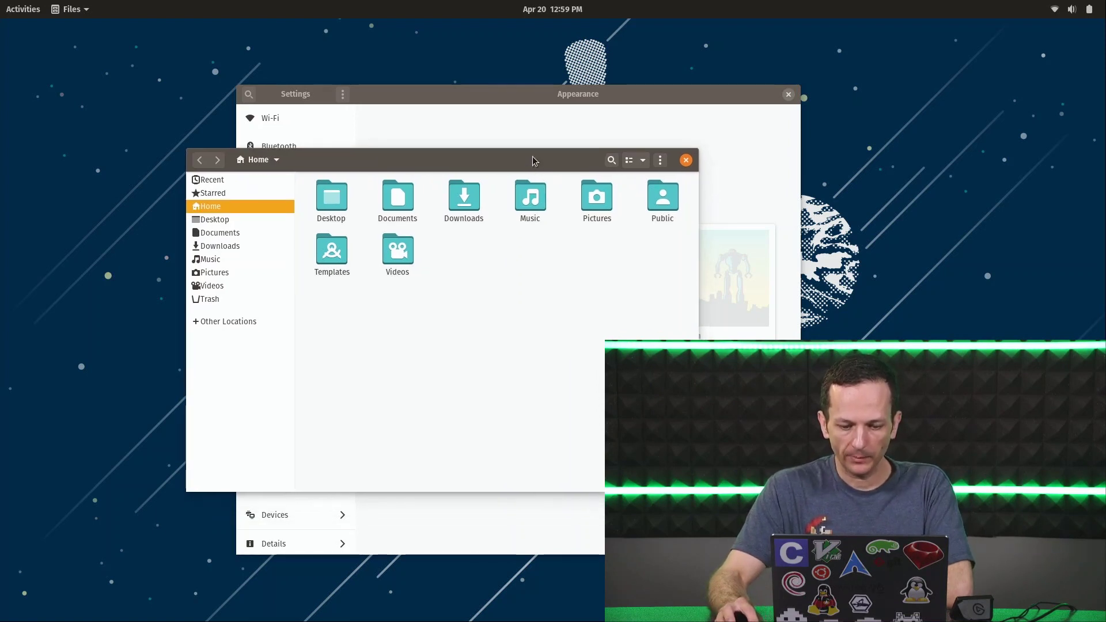
{"action": "left_click_drag", "start_coordinate": [531, 160], "coordinate": [517, 163]}
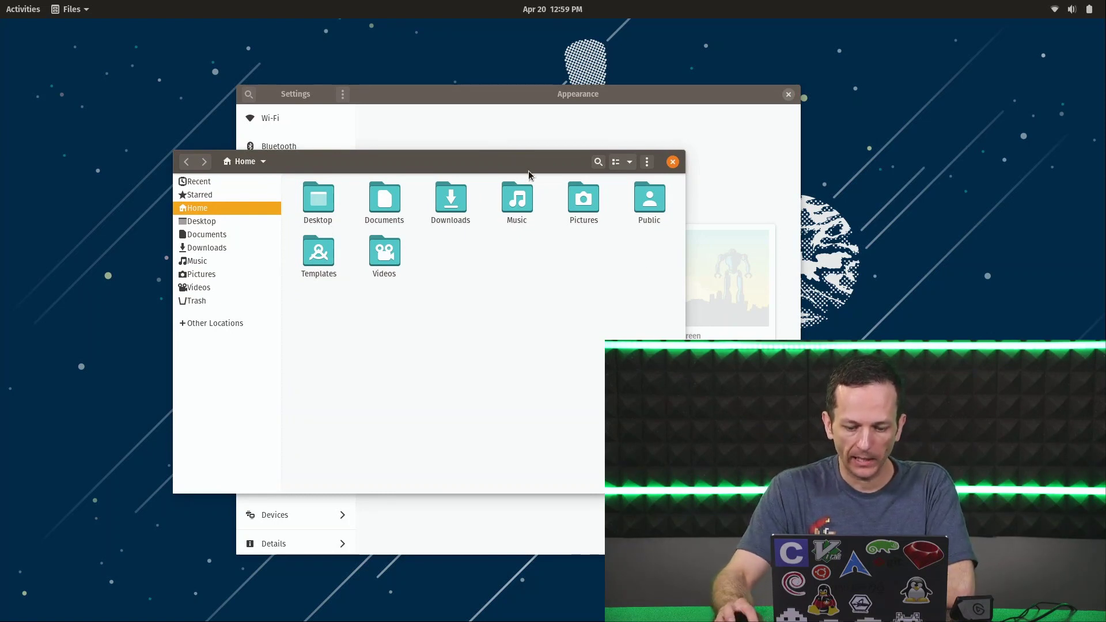
{"action": "left_click", "coordinate": [670, 110]}
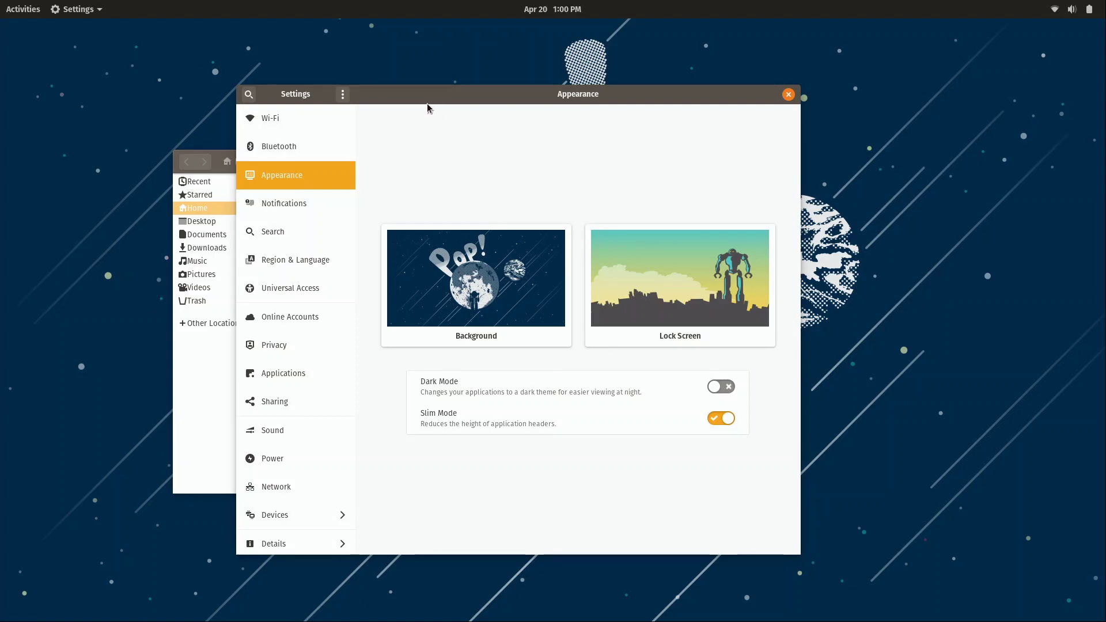
Browse the app grid and the workspace thumbnails in the Activities overview.
{"action": "left_click", "coordinate": [23, 8]}
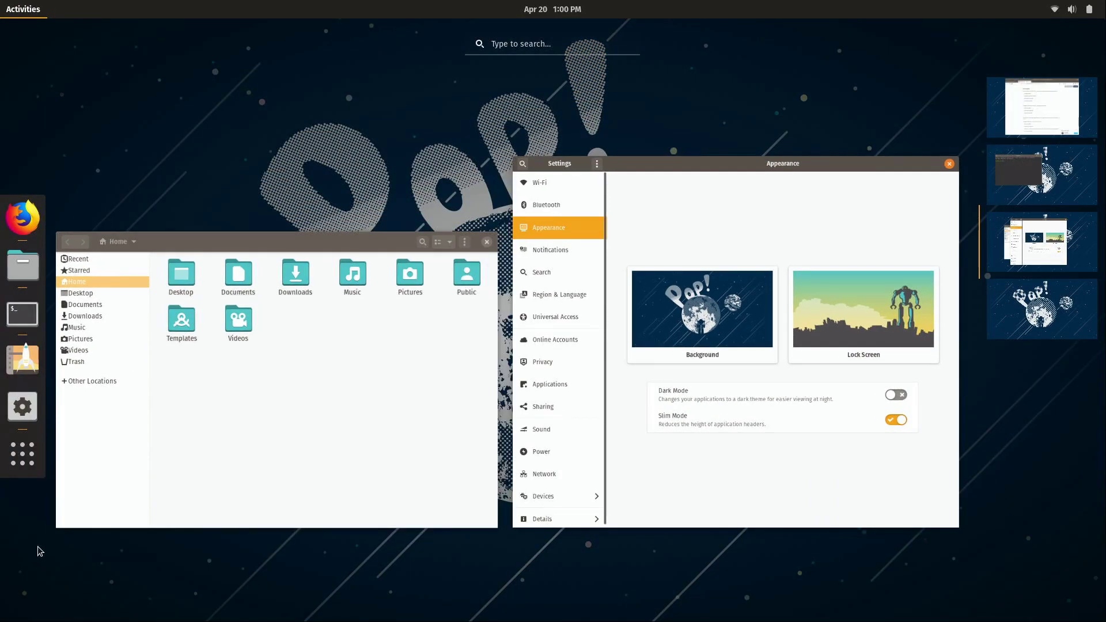
{"action": "left_click", "coordinate": [26, 464]}
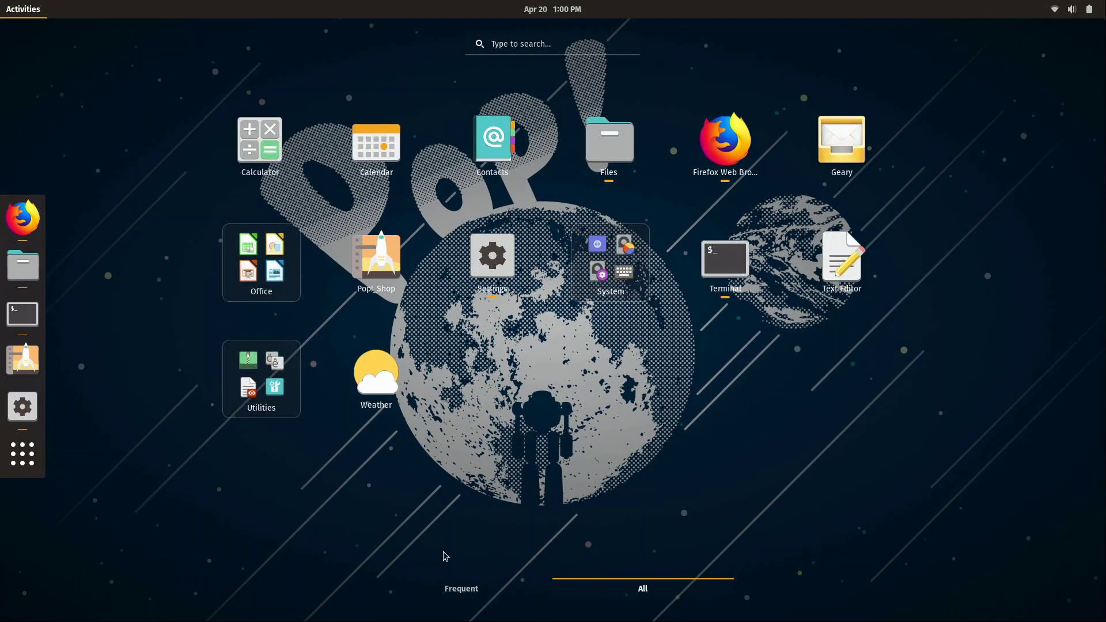
{"action": "left_click", "coordinate": [467, 588]}
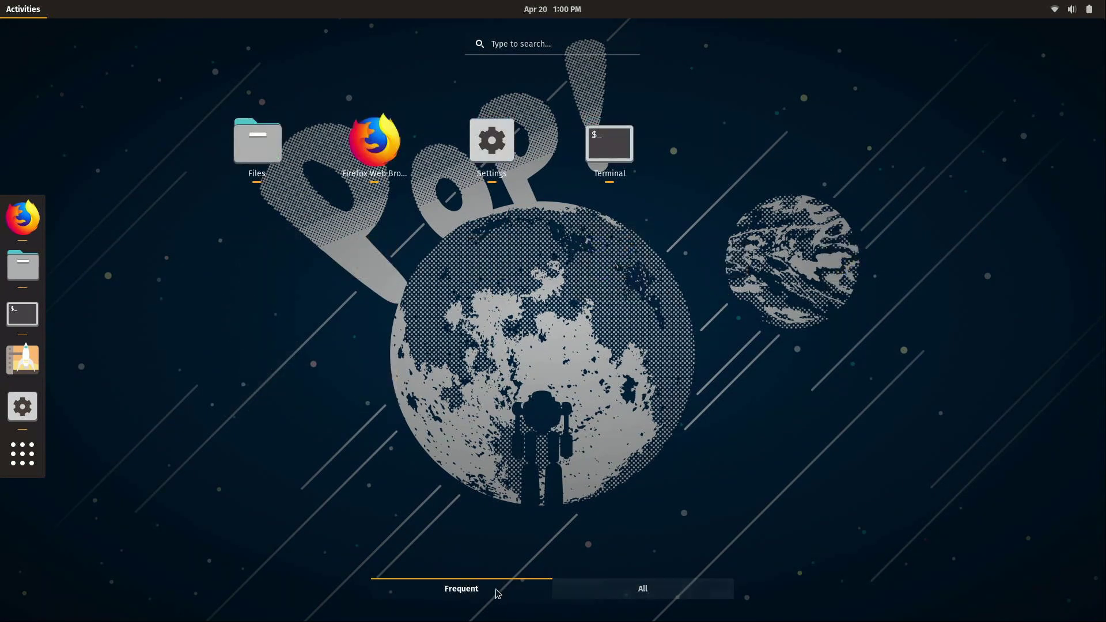
{"action": "left_click", "coordinate": [31, 459]}
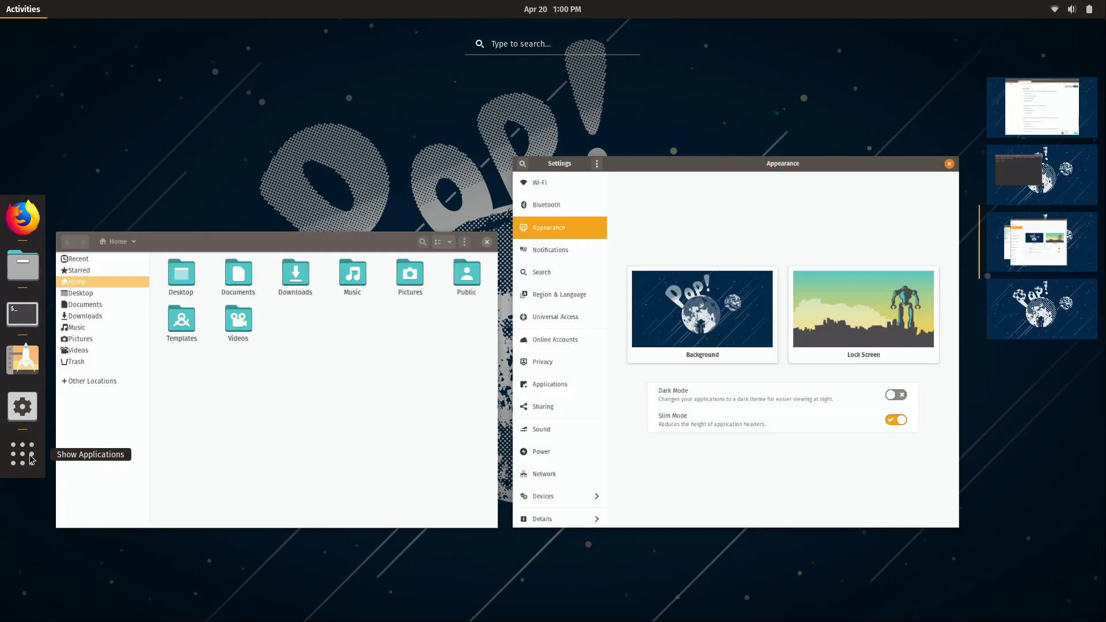
{"action": "left_click", "coordinate": [1023, 311]}
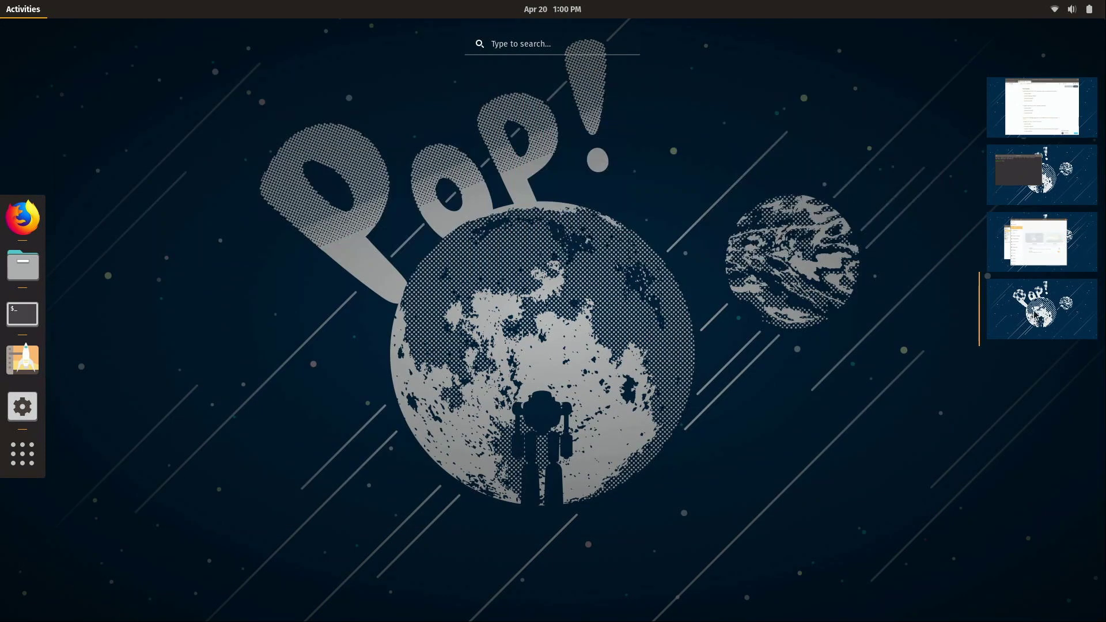
{"action": "left_click", "coordinate": [1091, 249]}
{"action": "left_click", "coordinate": [1091, 198]}
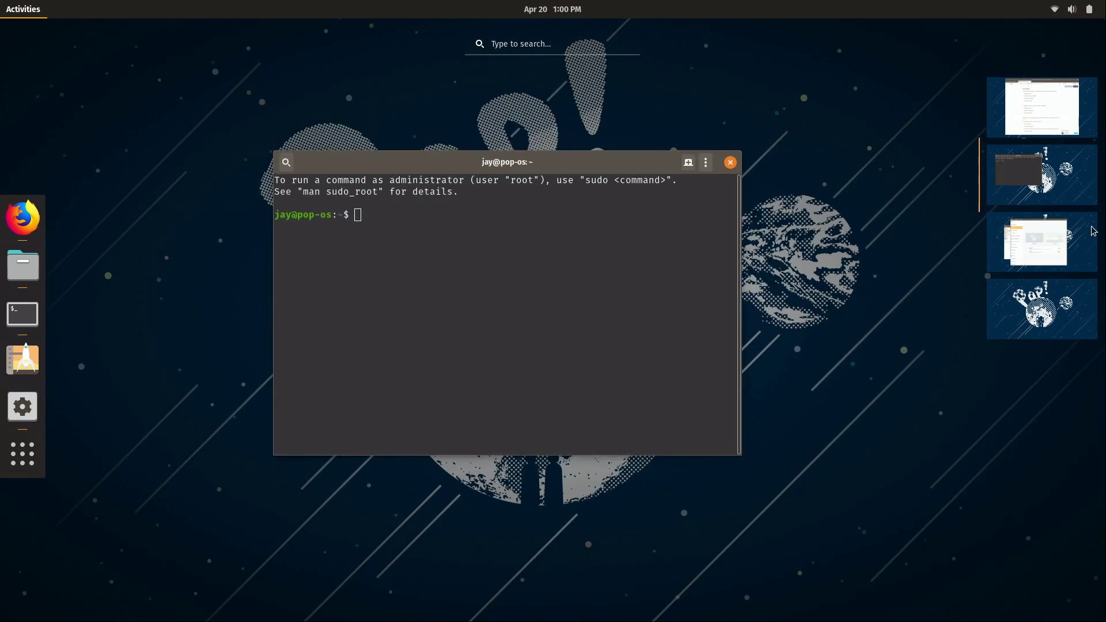
{"action": "left_click", "coordinate": [1093, 236]}
{"action": "left_click", "coordinate": [1071, 317]}
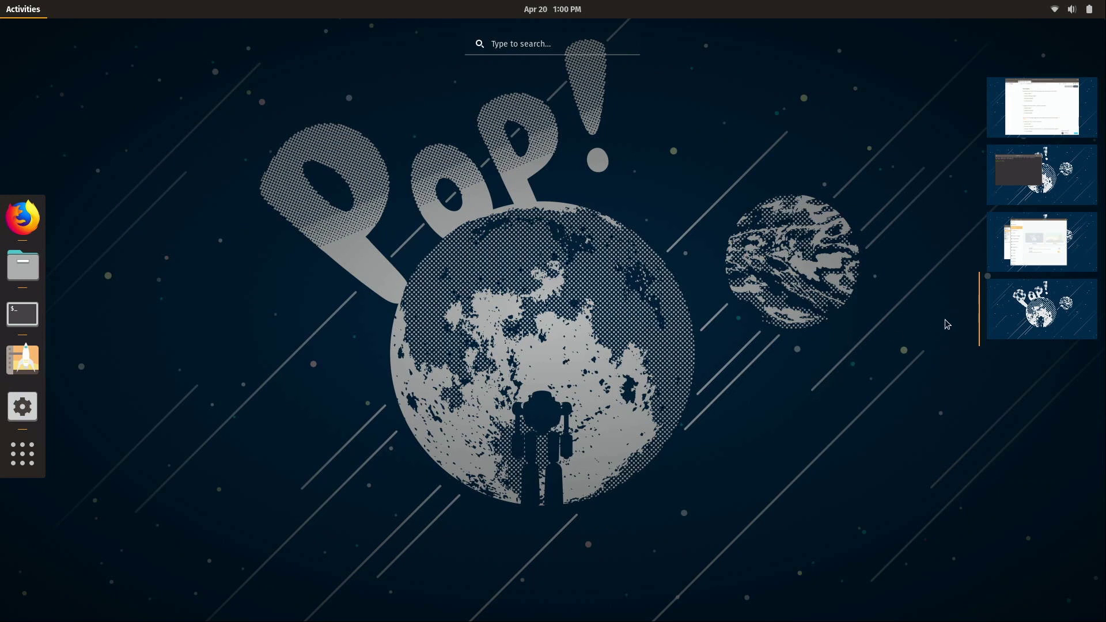
{"action": "left_click", "coordinate": [1075, 268]}
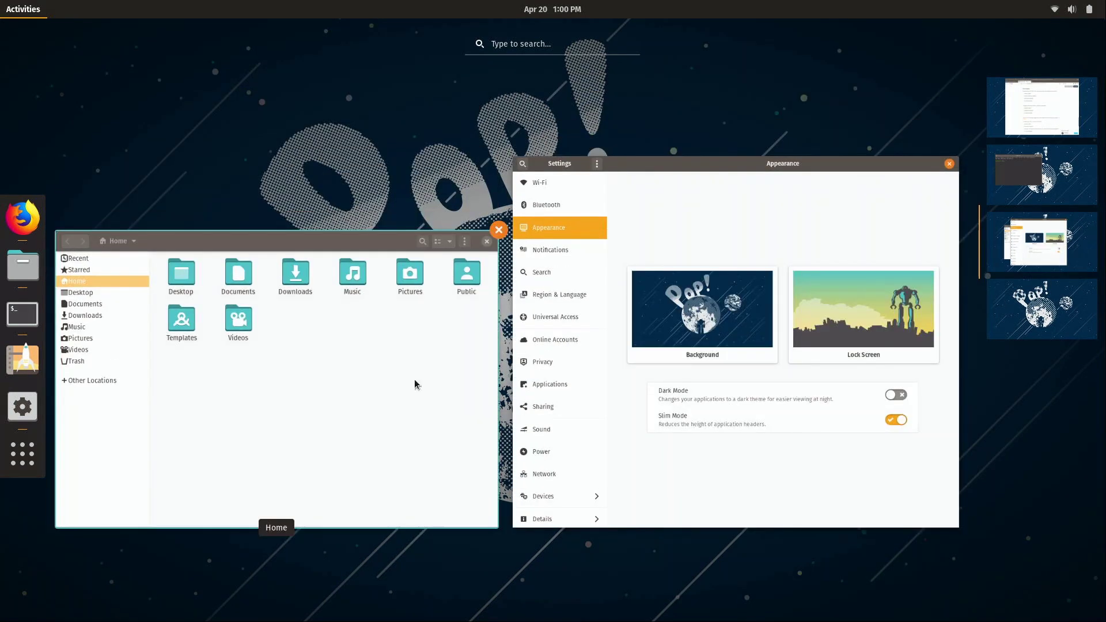
Close the Files and Settings windows, then bring up the Terminal on its workspace.
{"action": "left_click", "coordinate": [499, 230]}
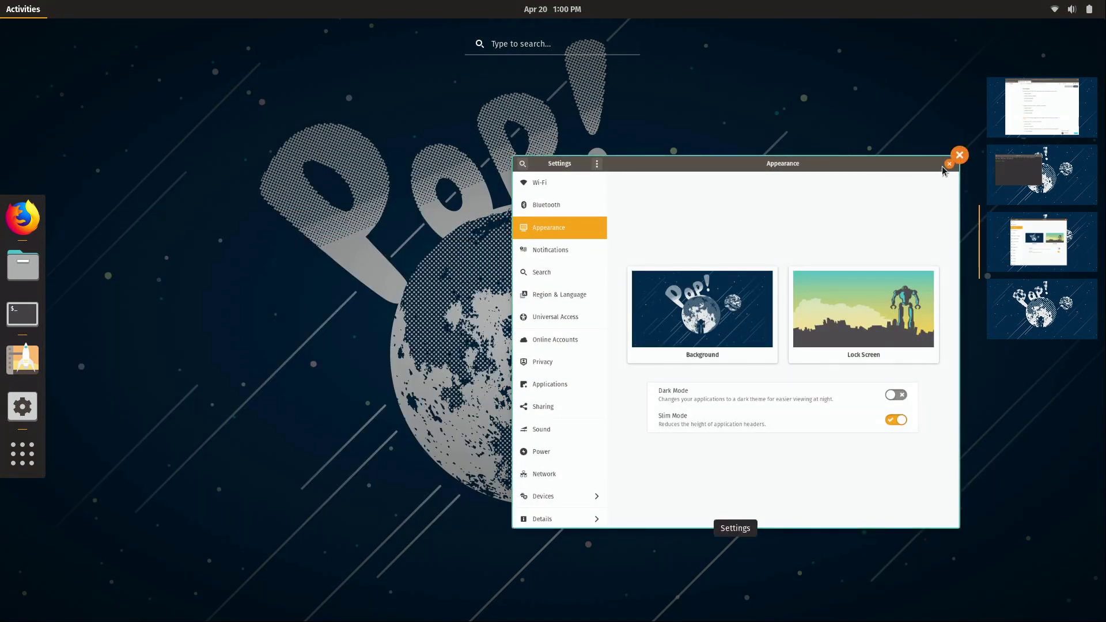
{"action": "left_click", "coordinate": [958, 157]}
{"action": "left_click", "coordinate": [1046, 183]}
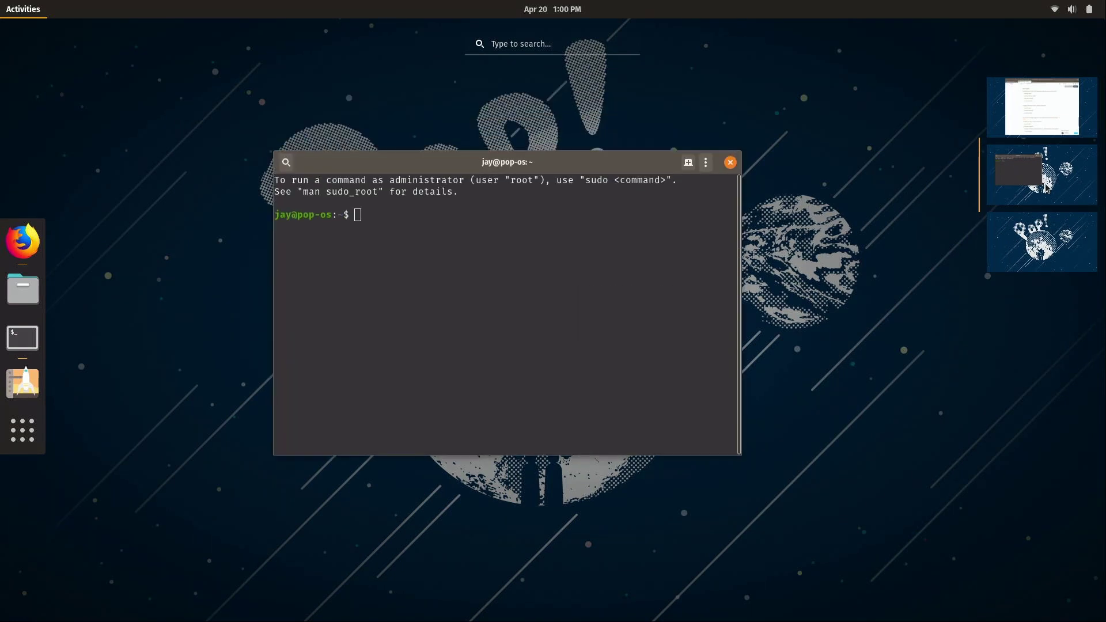
{"action": "left_click", "coordinate": [660, 243]}
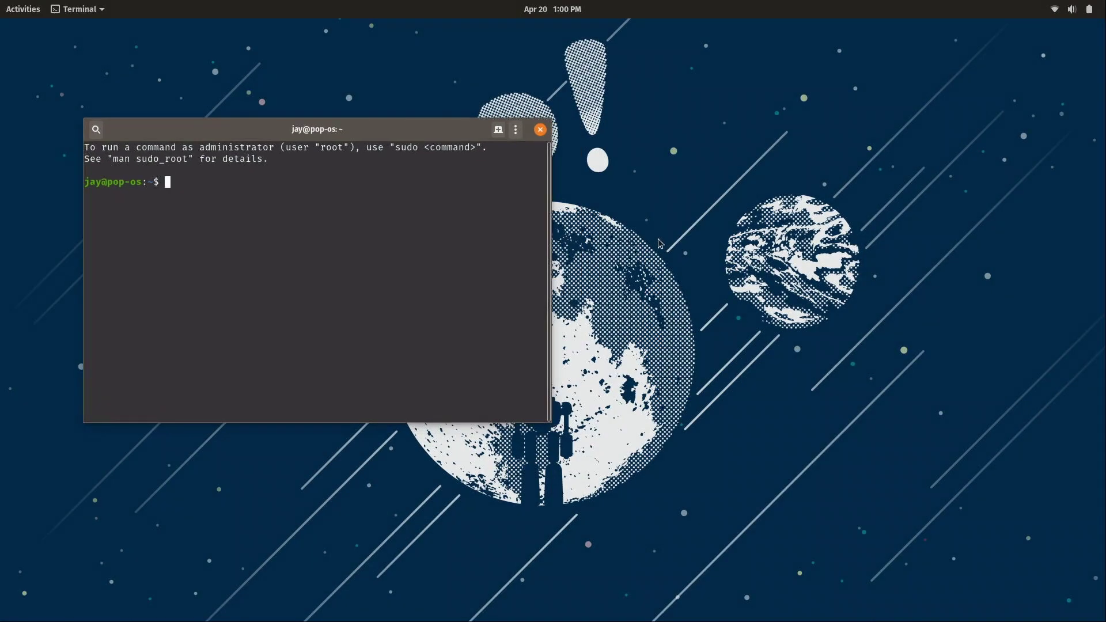
Close the Terminal, open System Monitor via 'sys', view its Resources graphs, then quit it.
{"action": "left_click", "coordinate": [540, 130]}
{"action": "key", "text": "super"}
{"action": "type", "text": "sys"}
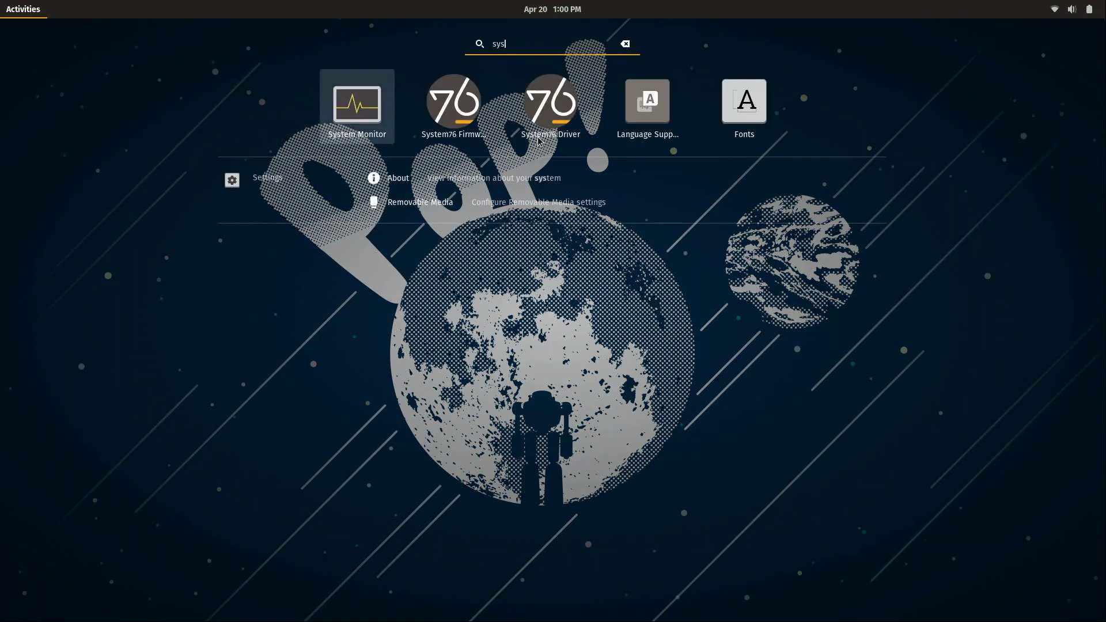
{"action": "key", "text": "Return"}
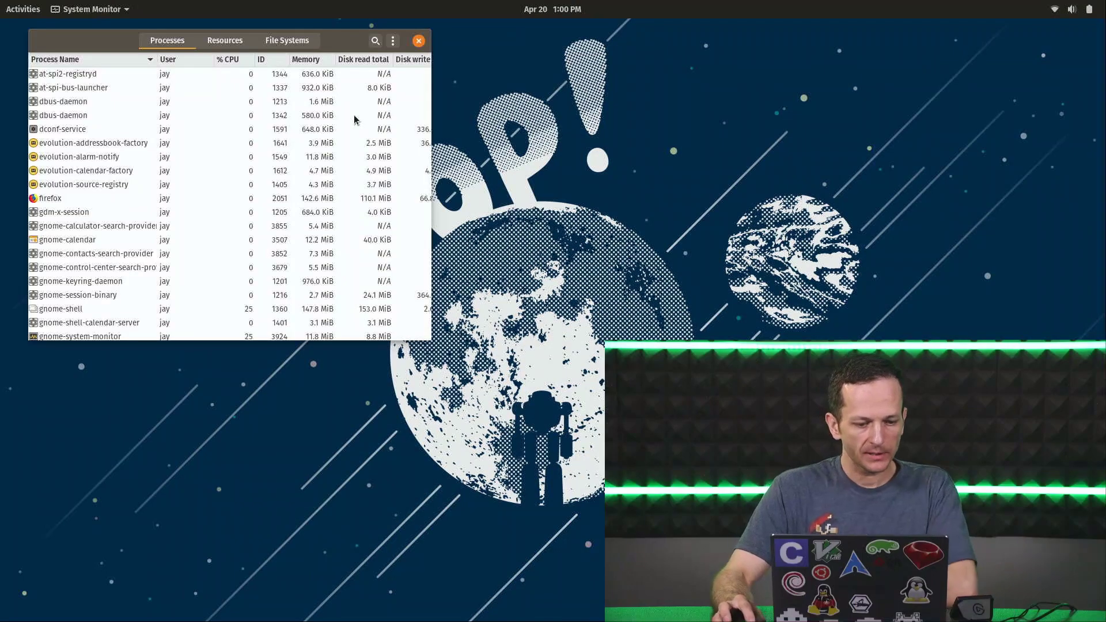
{"action": "left_click", "coordinate": [223, 44]}
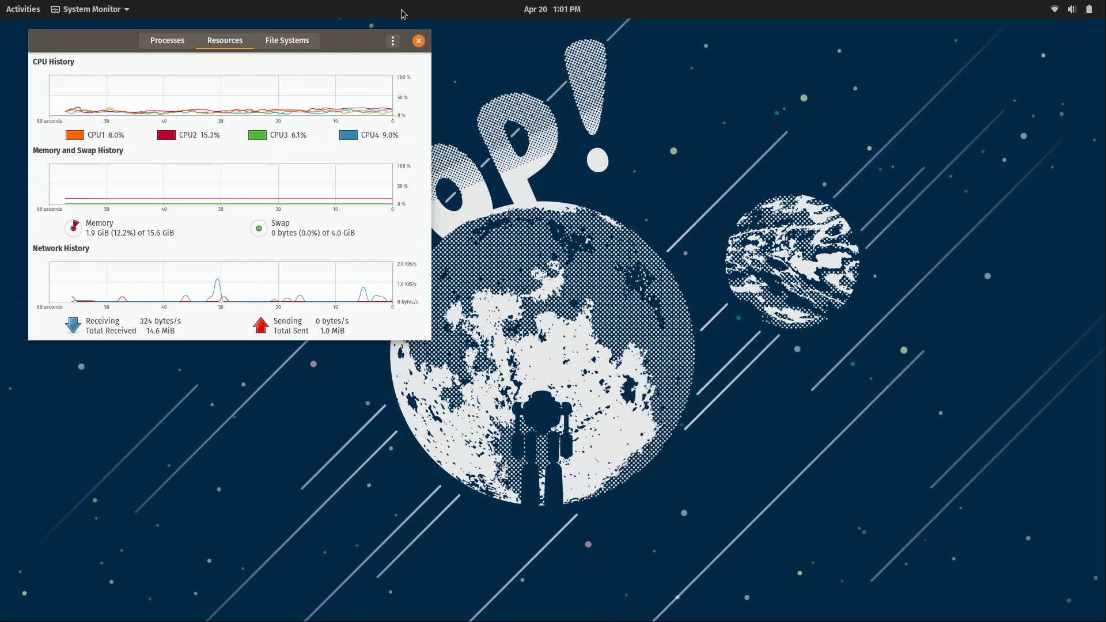
{"action": "key", "text": "super+q"}
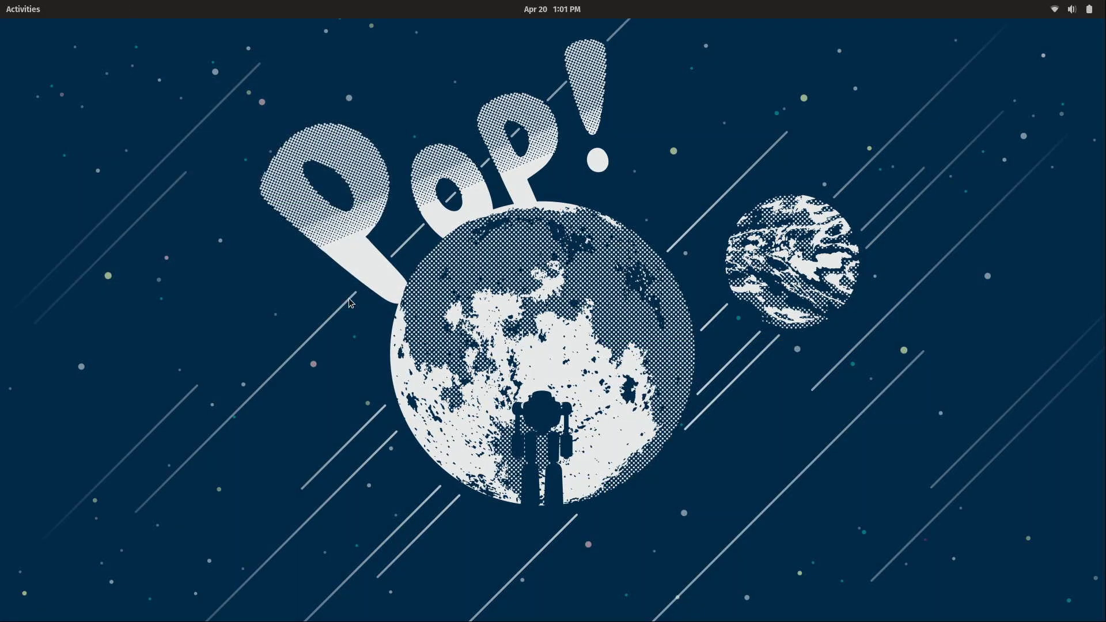
Switch to Firefox and read down the Pop!_OS 19.04 blog post's new-feature list.
{"action": "key", "text": "alt+Tab"}
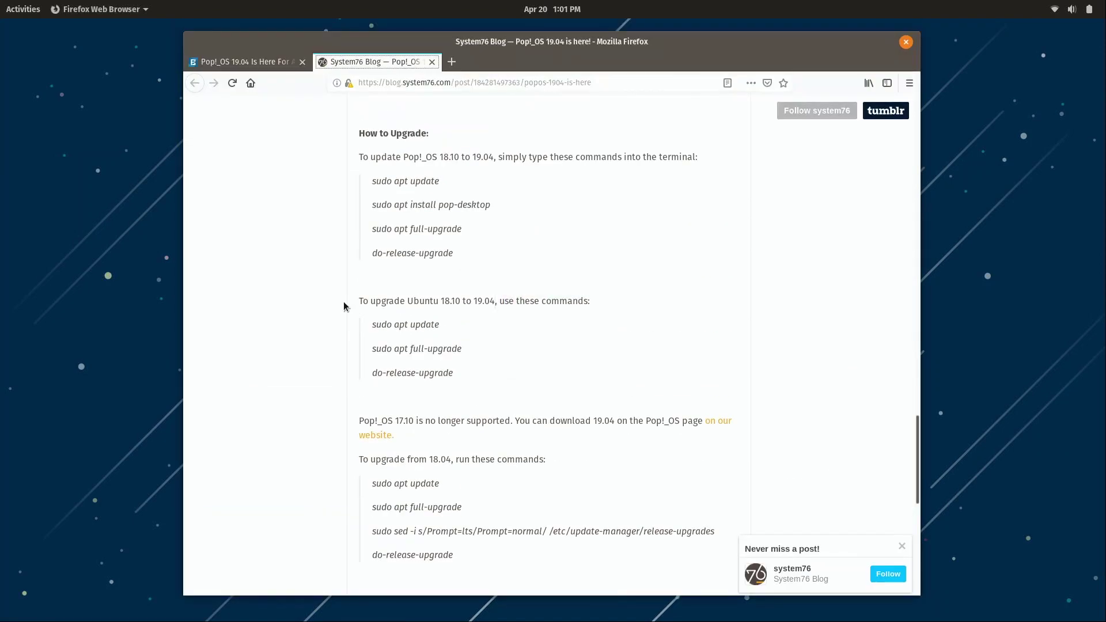
{"action": "scroll", "coordinate": [346, 301], "scroll_direction": "down", "scroll_amount": 4}
{"action": "scroll", "coordinate": [344, 306], "scroll_direction": "up", "scroll_amount": 10}
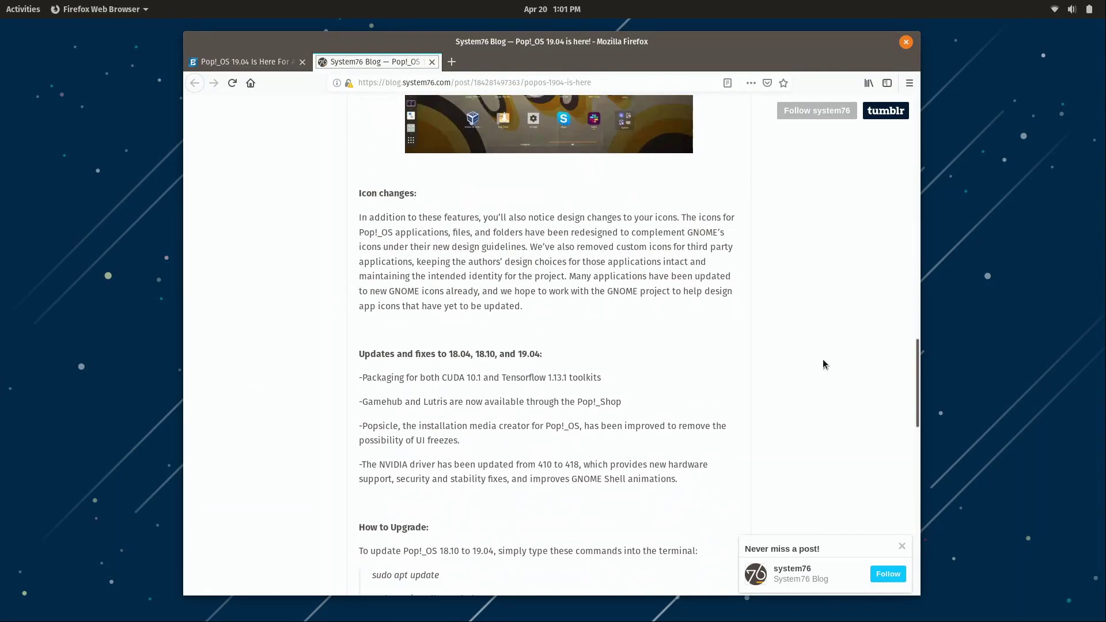
{"action": "left_click_drag", "start_coordinate": [917, 379], "coordinate": [906, 208]}
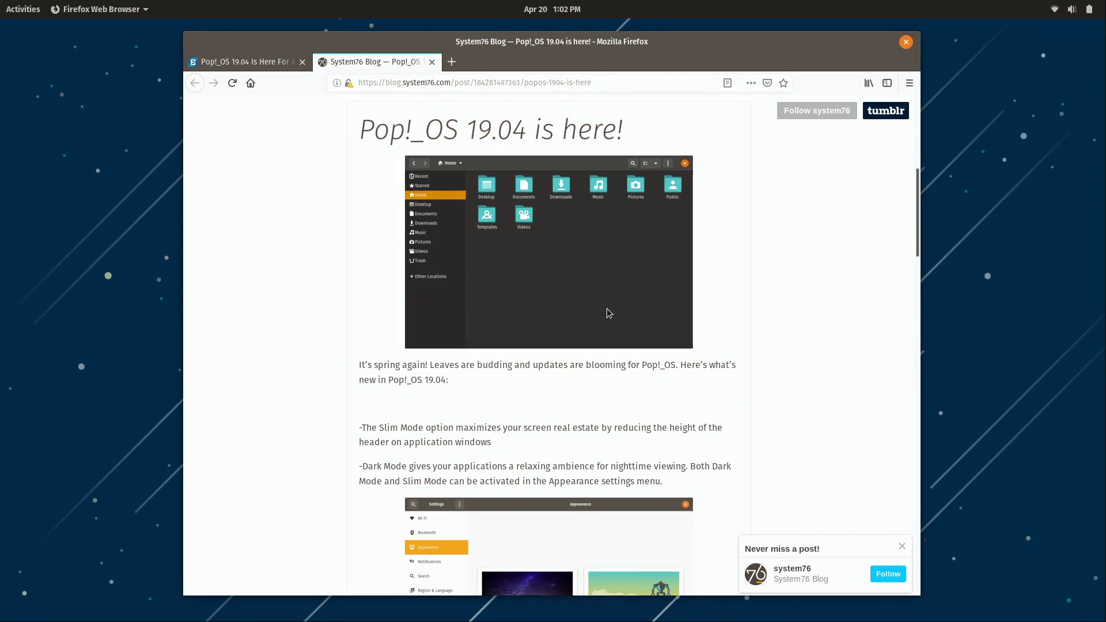
{"action": "scroll", "coordinate": [599, 207], "scroll_direction": "down", "scroll_amount": 5}
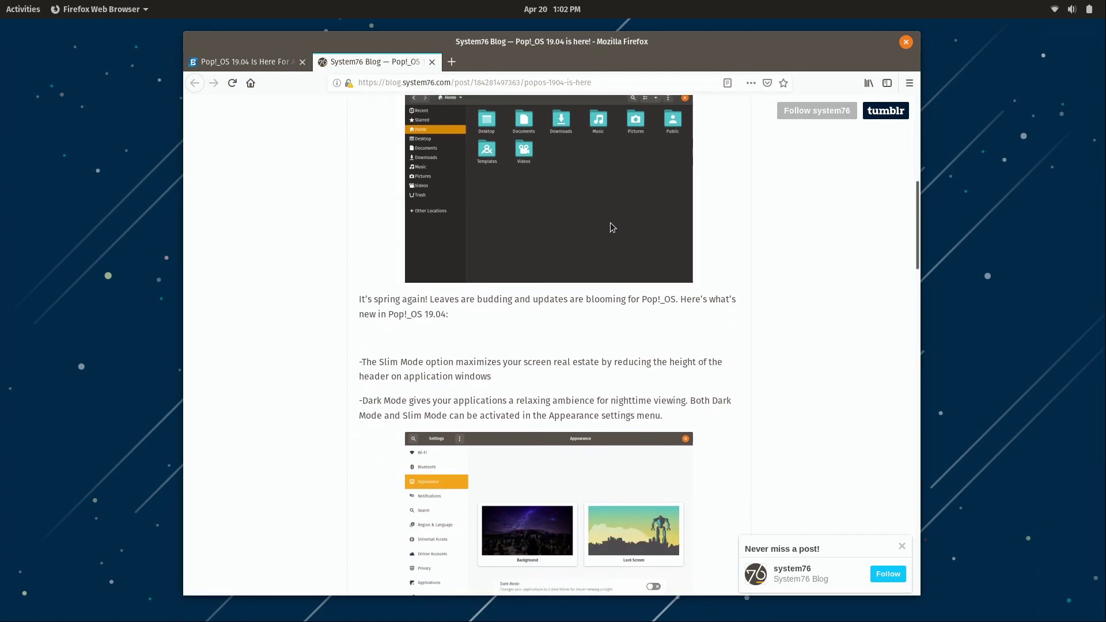
{"action": "scroll", "coordinate": [612, 228], "scroll_direction": "down", "scroll_amount": 1}
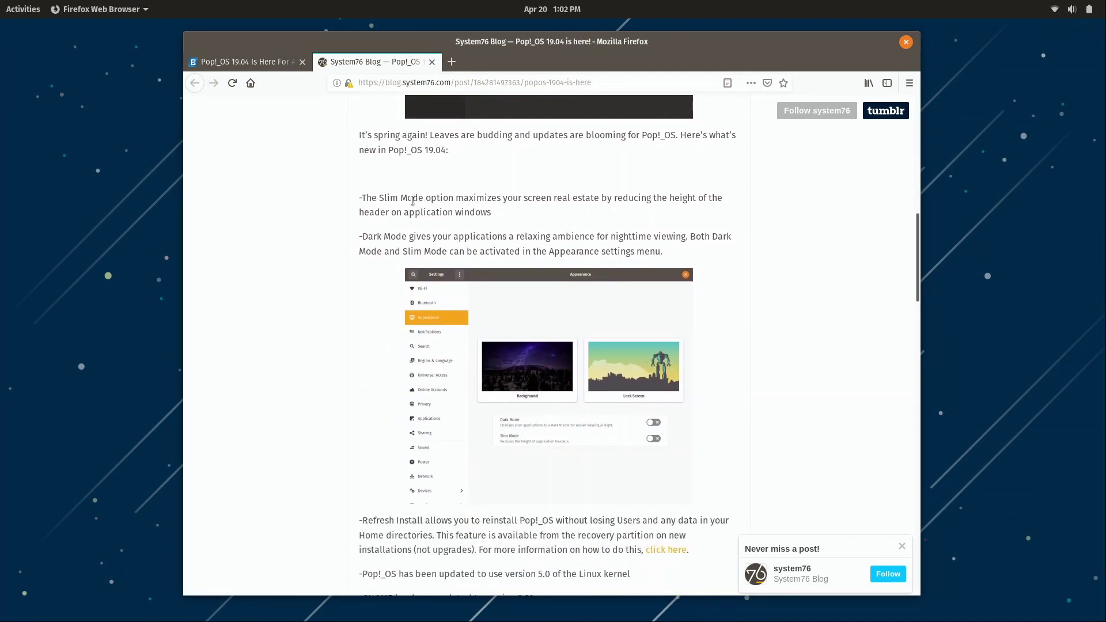
{"action": "scroll", "coordinate": [540, 288], "scroll_direction": "down", "scroll_amount": 3}
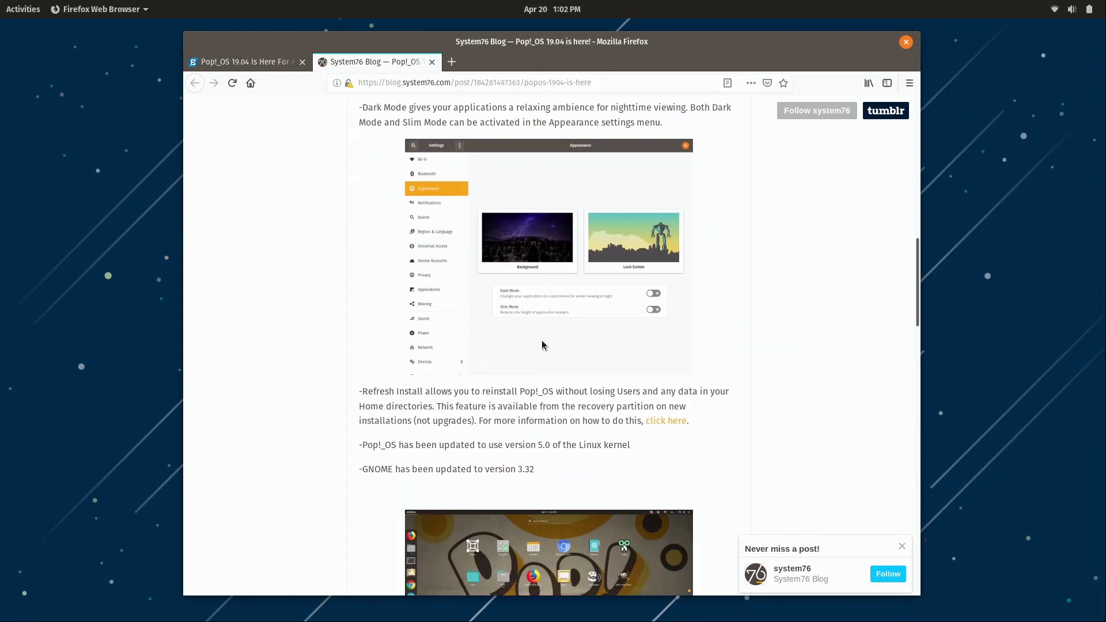
{"action": "scroll", "coordinate": [501, 337], "scroll_direction": "down", "scroll_amount": 3}
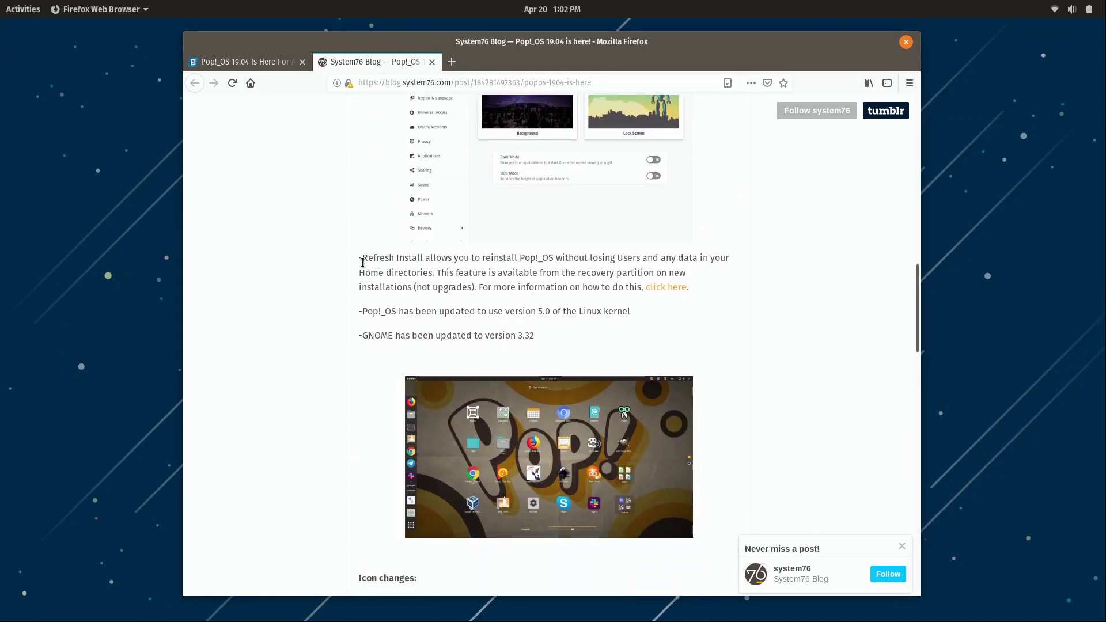
Highlight the opening of the Refresh Install paragraph in the blog post.
{"action": "left_click_drag", "start_coordinate": [362, 259], "coordinate": [456, 257]}
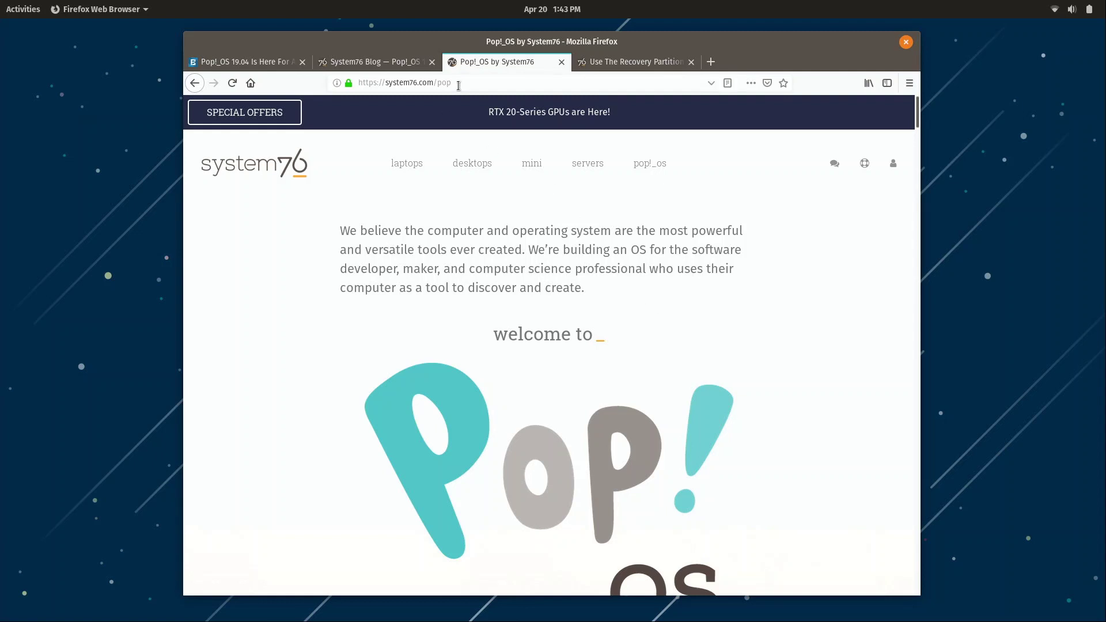
Scroll down the Pop!_OS page toward its download options.
{"action": "scroll", "coordinate": [535, 300], "scroll_direction": "down", "scroll_amount": 6}
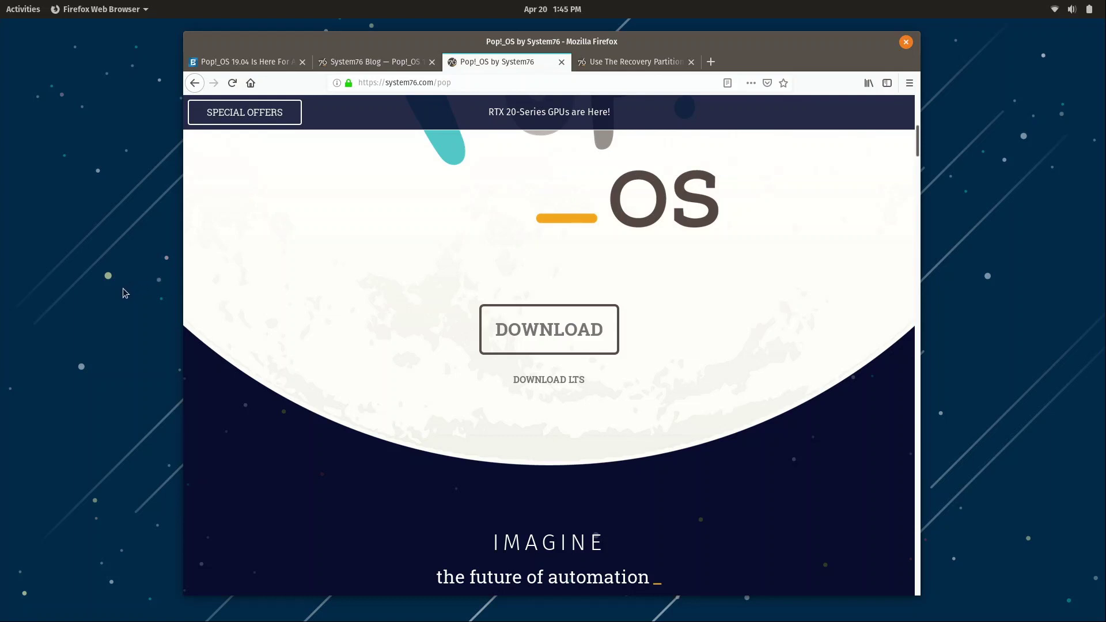
Switch down to an empty workspace, open a Files window on Home, and position it left of centre.
{"action": "key", "text": "ctrl+alt+Down"}
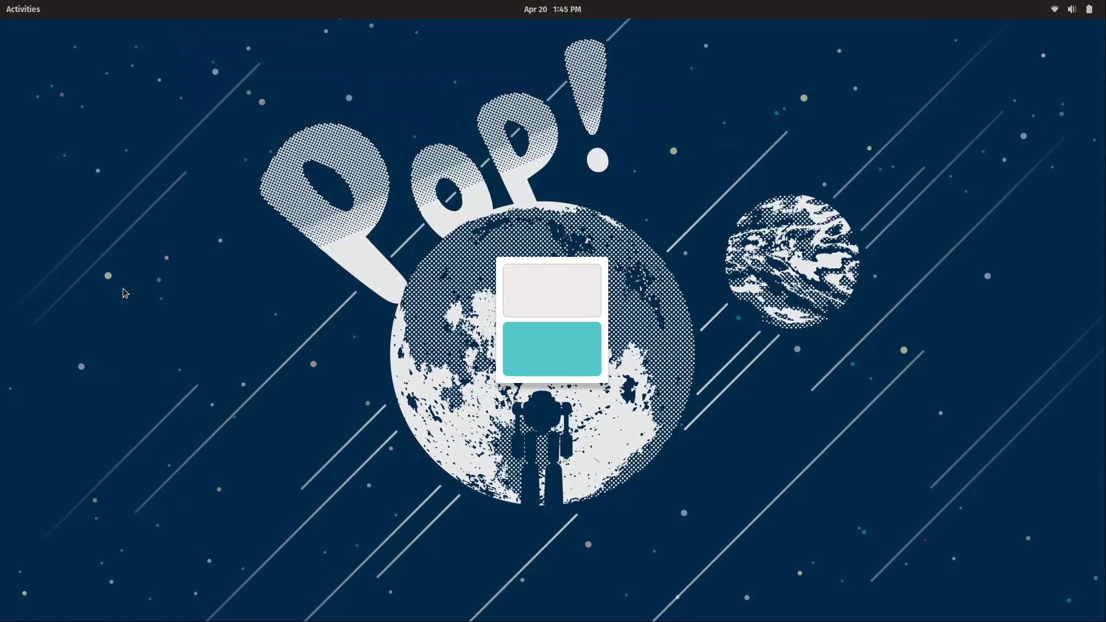
{"action": "key", "text": "super"}
{"action": "key", "text": "super"}
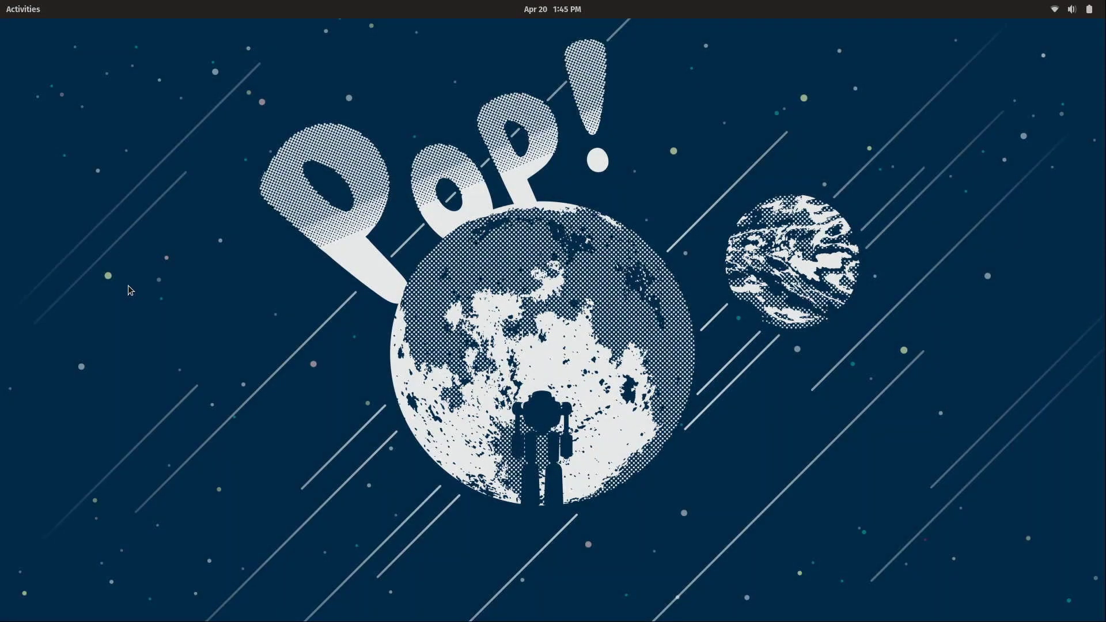
{"action": "key", "text": "super"}
{"action": "left_click", "coordinate": [22, 289]}
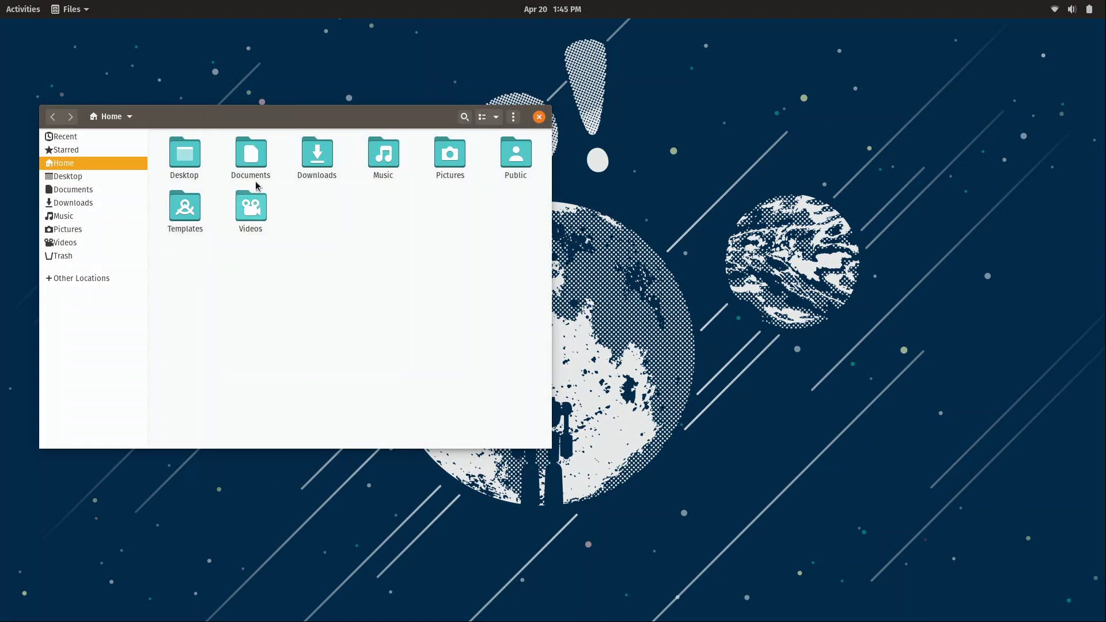
{"action": "left_click_drag", "start_coordinate": [275, 116], "coordinate": [560, 102]}
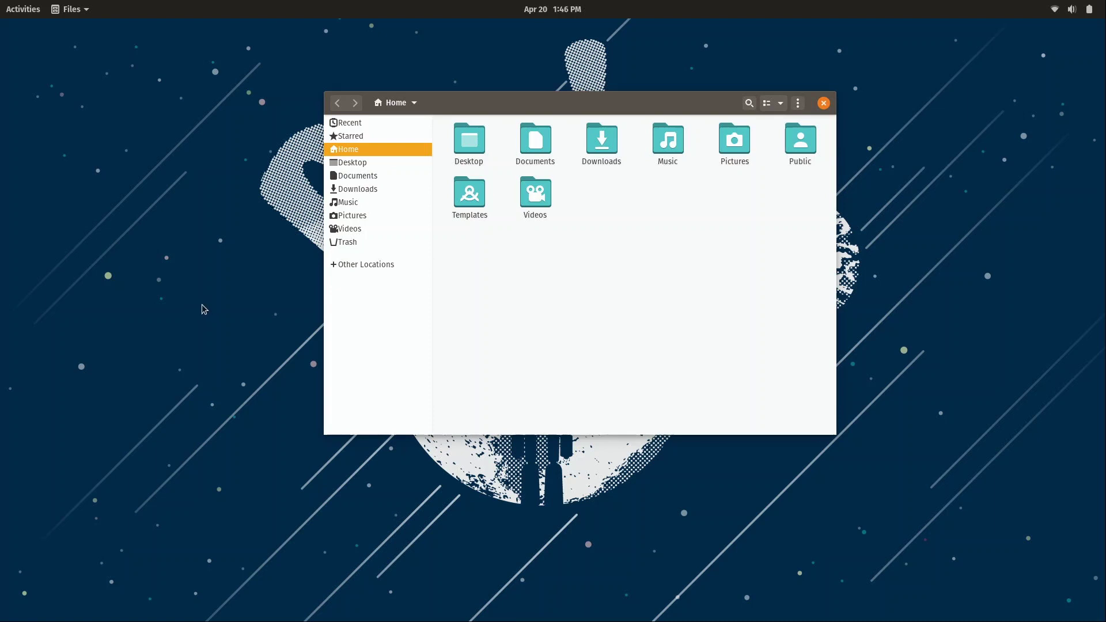
{"action": "left_click_drag", "start_coordinate": [627, 108], "coordinate": [462, 141]}
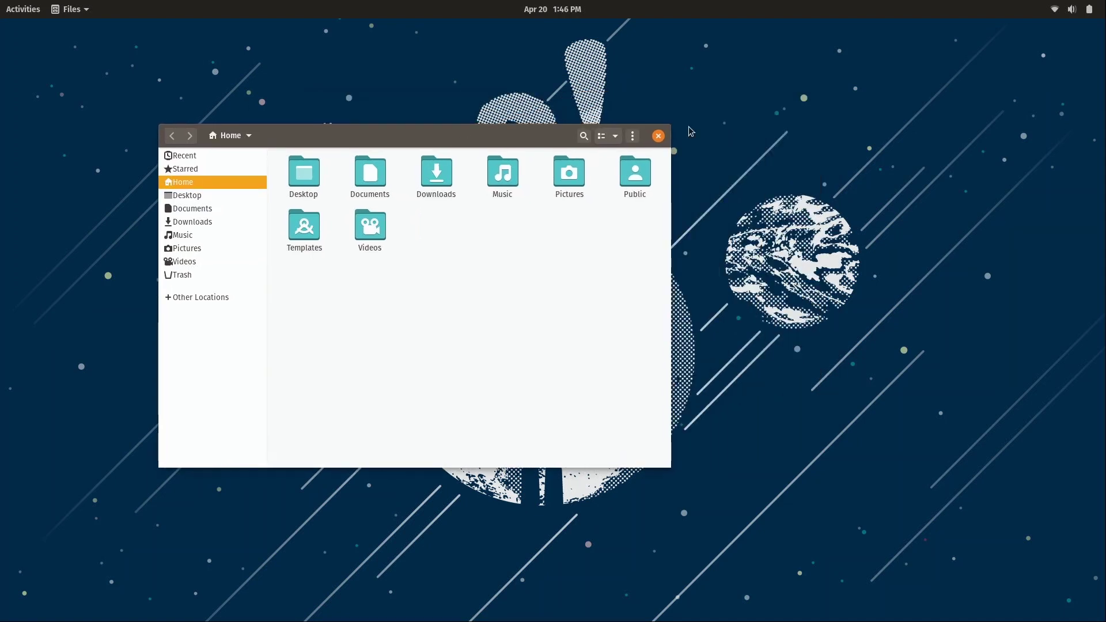